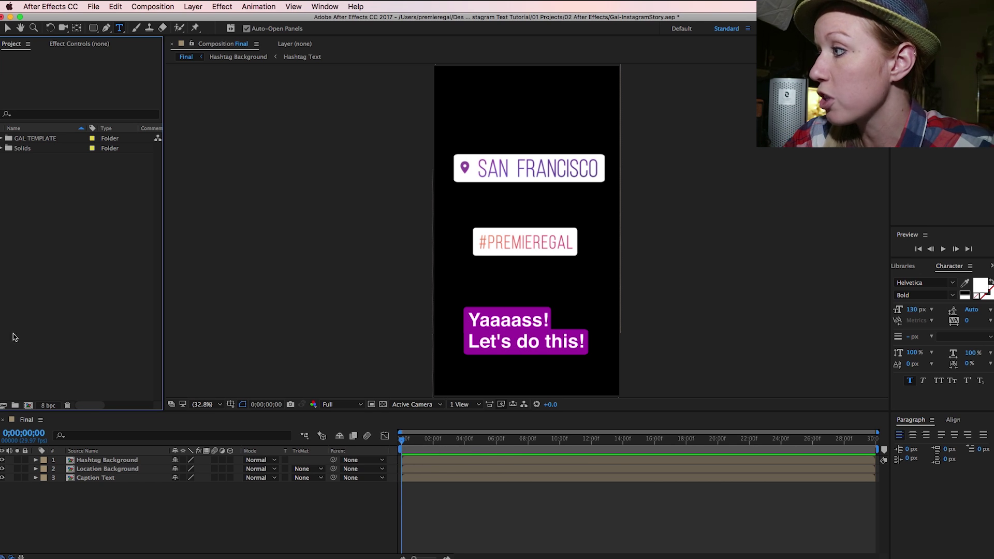
- Create a new composition named Hashtag Text with a height of 300 px
left_click(28, 406)
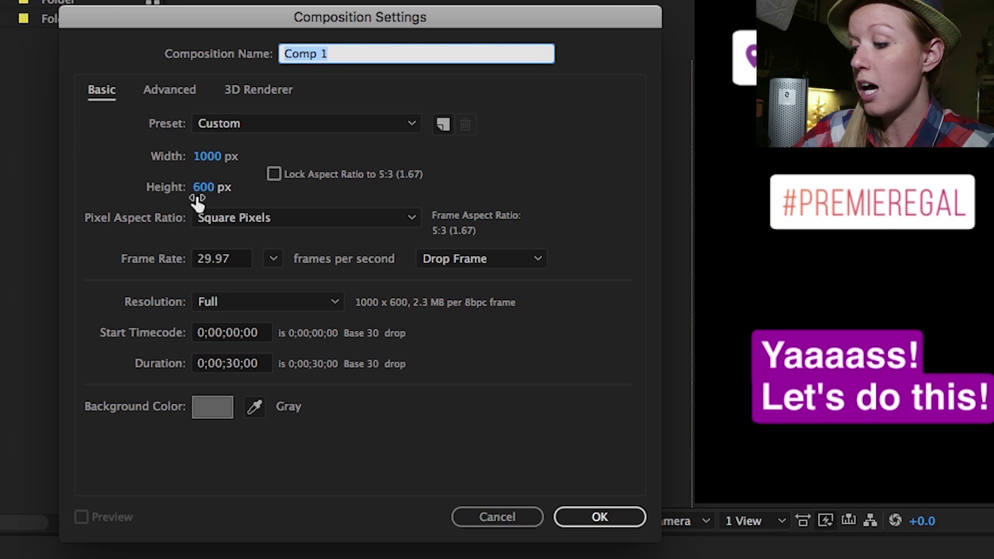
left_click(203, 188)
type("300")
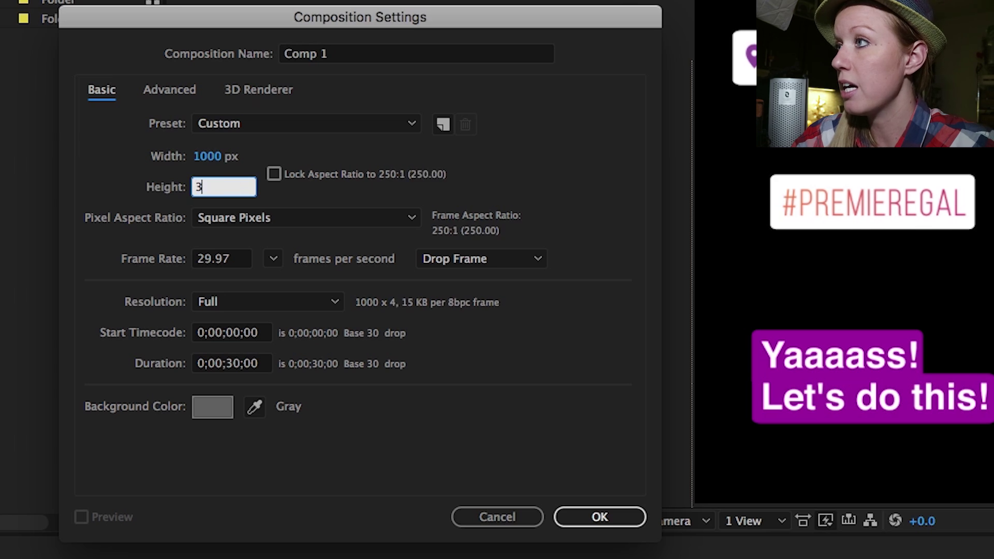
left_click(313, 55)
type("Hash")
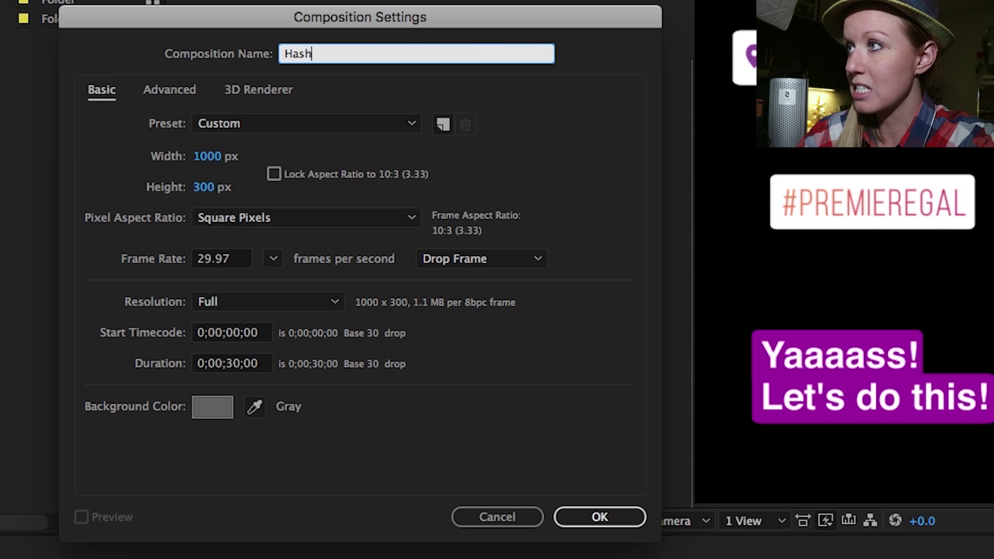
type("tag Text")
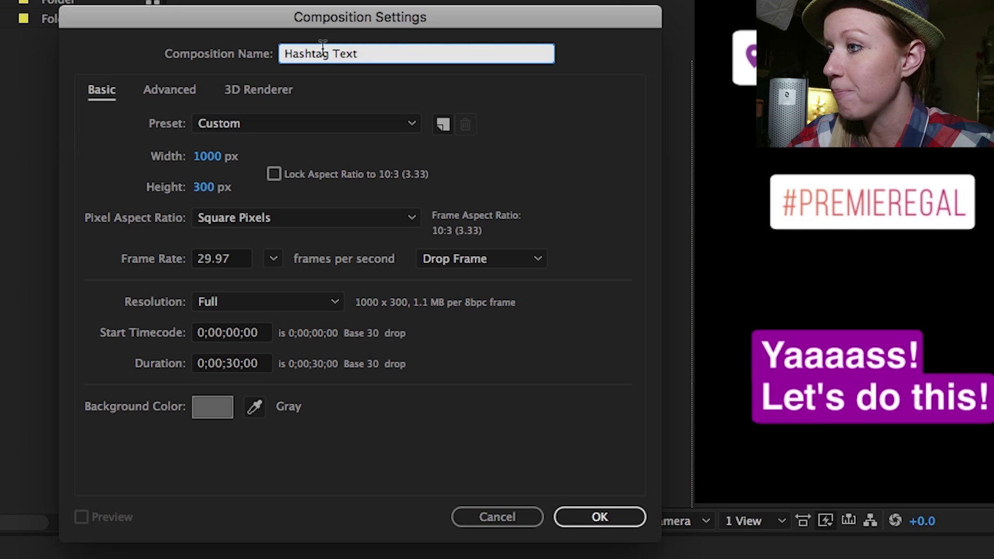
left_click(589, 517)
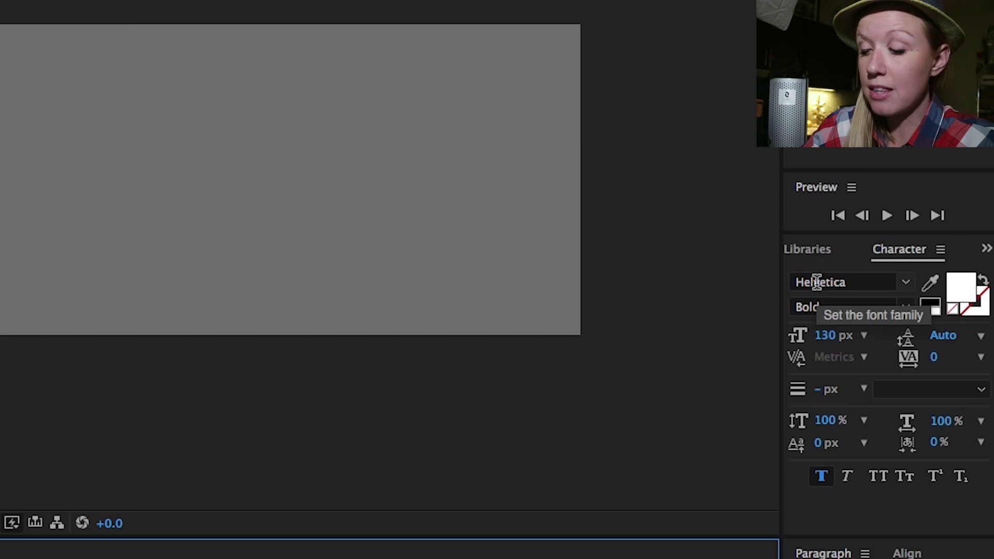
- Set the text font to Bebas Neue in the Light style
left_click(907, 282)
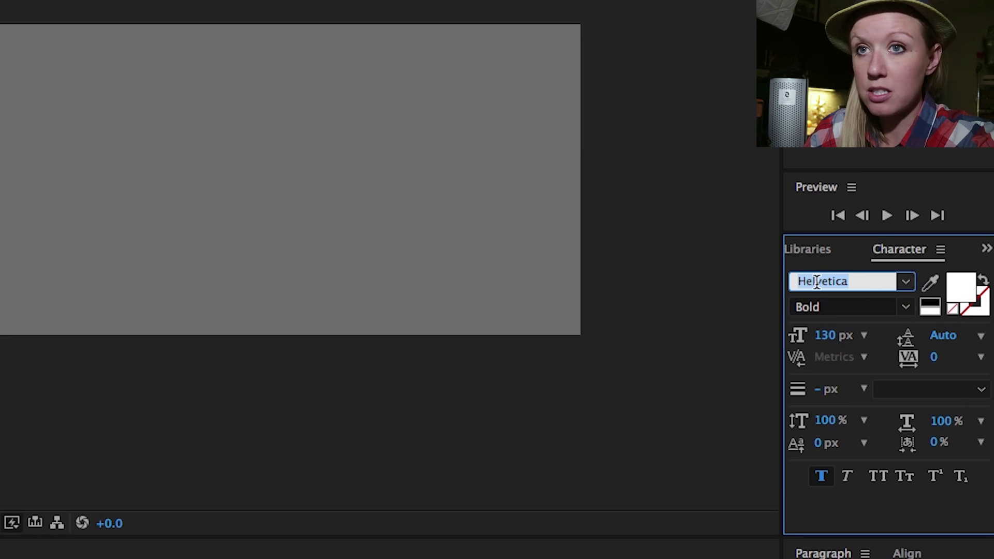
type("Bebas Neue")
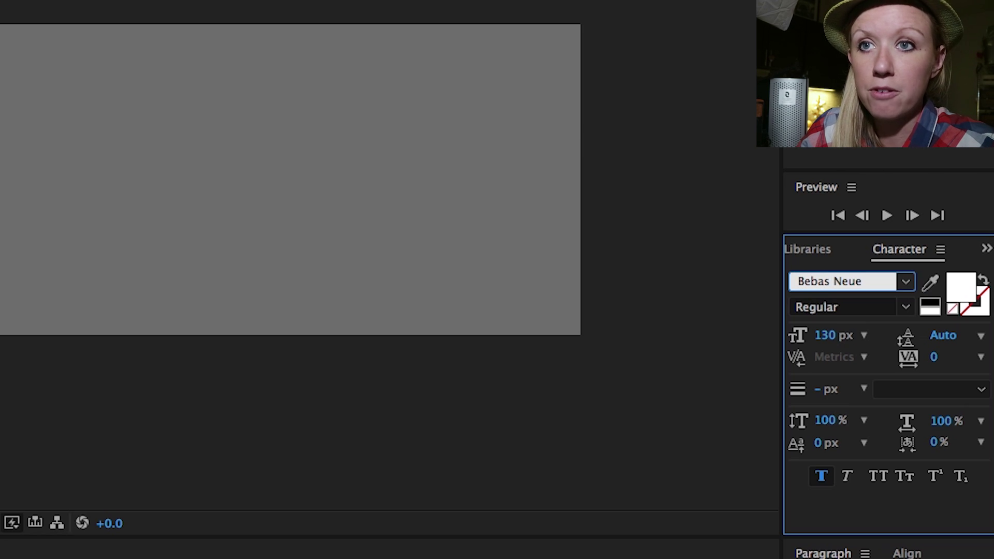
key("Return")
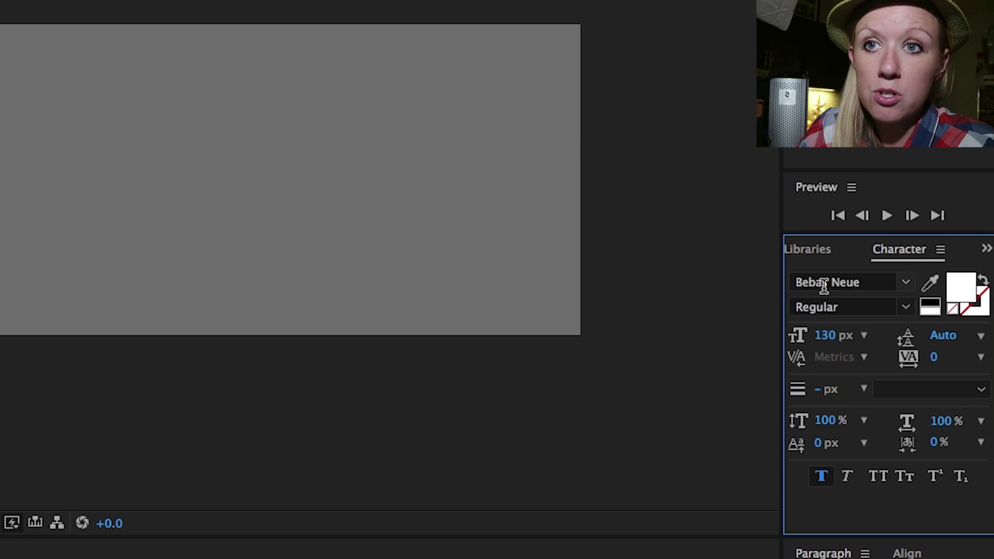
left_click(905, 309)
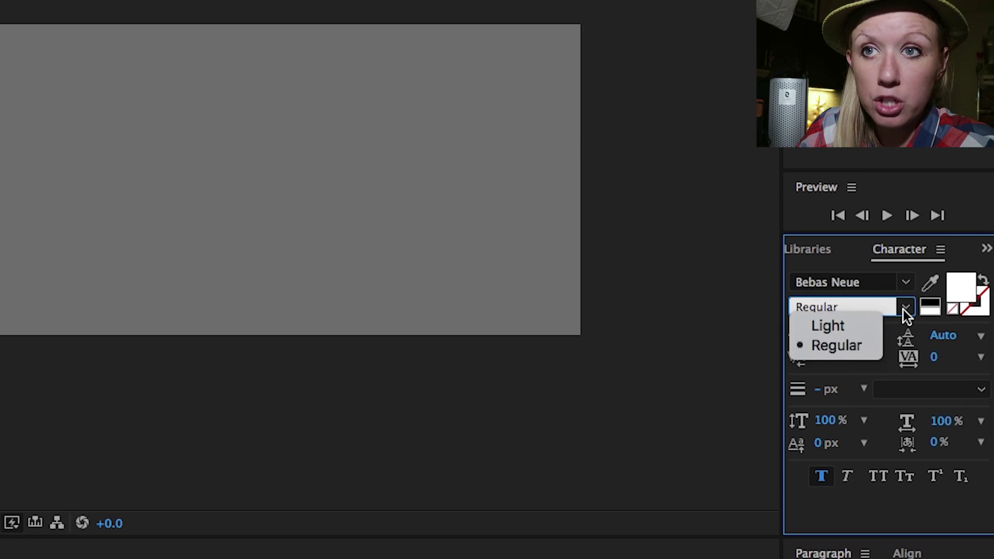
left_click(865, 327)
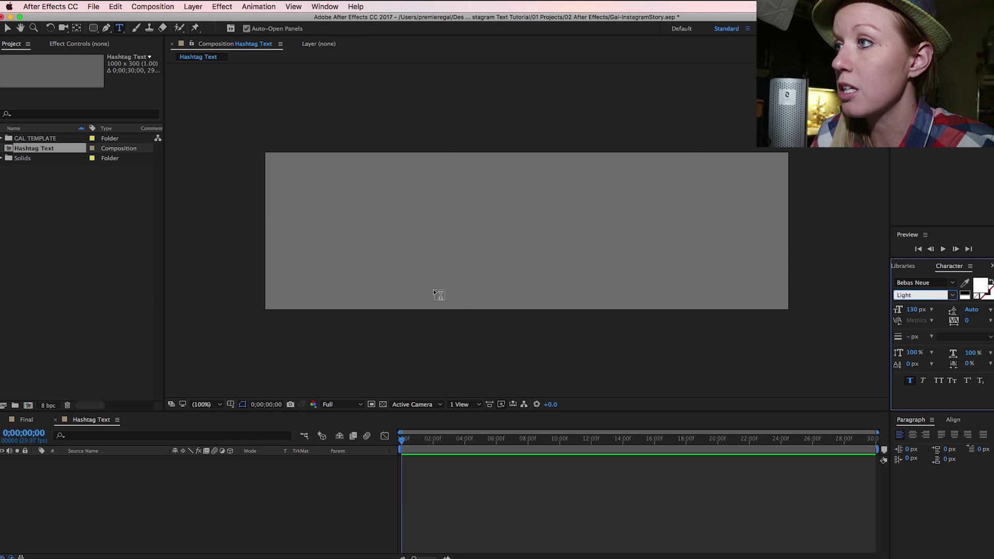
- Add the text #PREMIEREGAL to the composition and center it vertically and horizontally
left_click(324, 240)
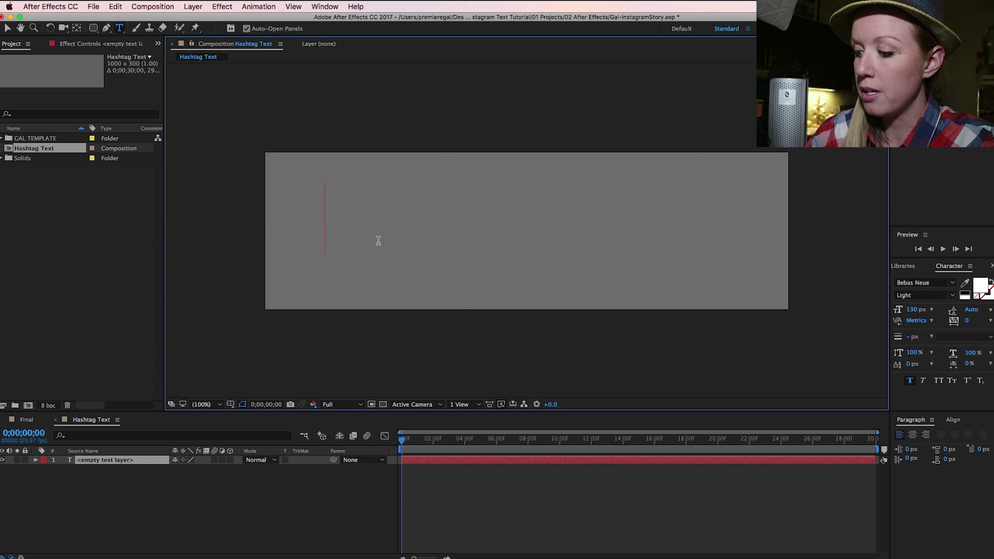
type("#PREMIEREGAL")
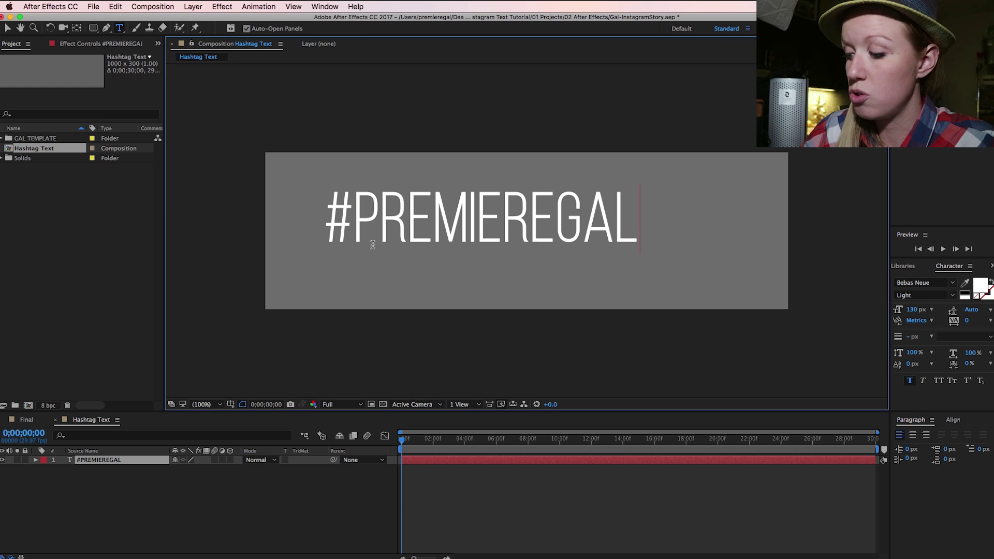
left_click(954, 420)
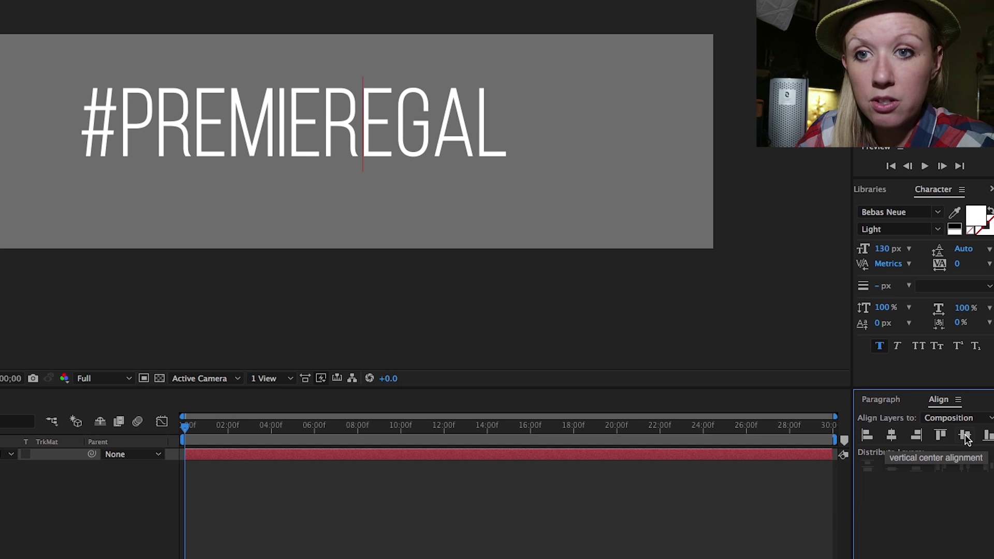
left_click(965, 436)
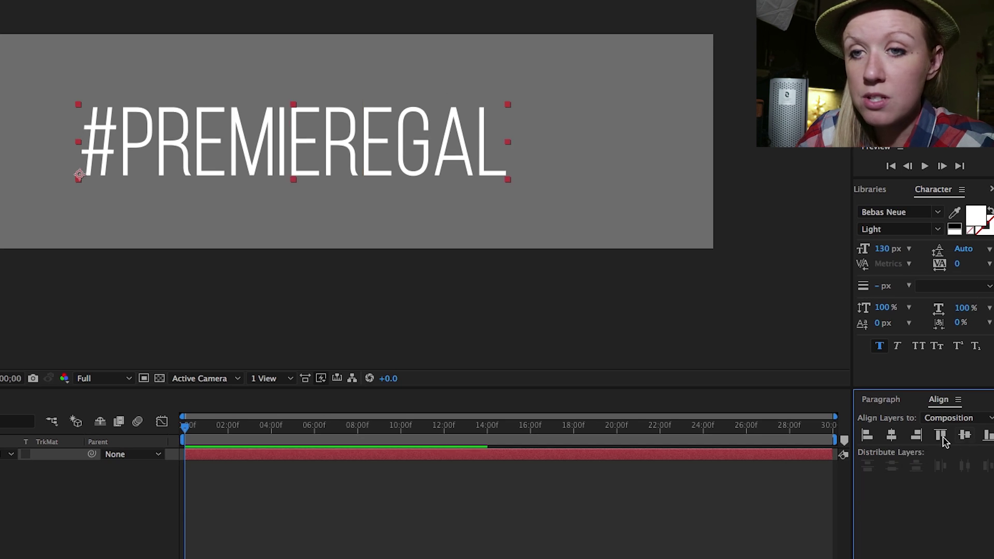
left_click(891, 437)
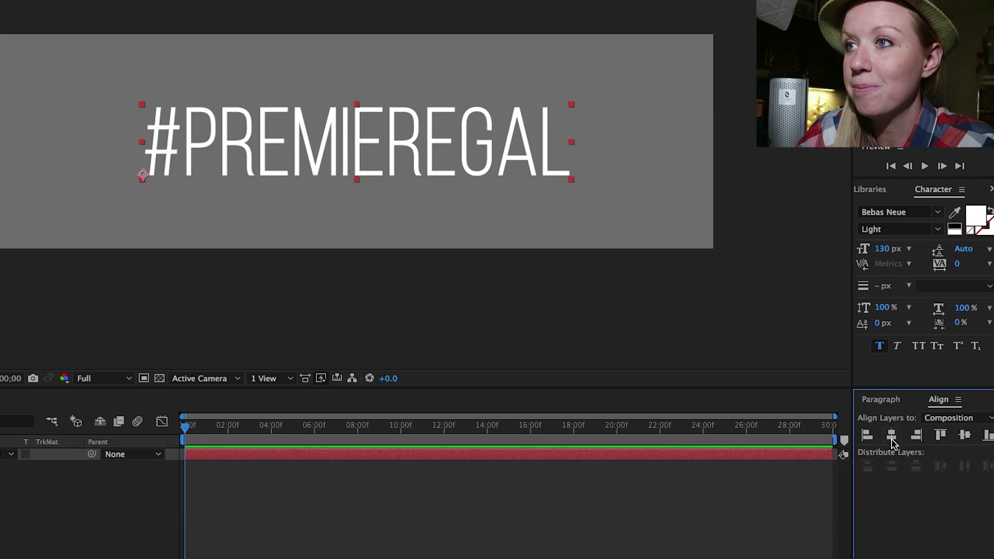
- Turn Faux Bold off for the #PREMIEREGAL text to compare its weight, and turn it back on
double_click(357, 139)
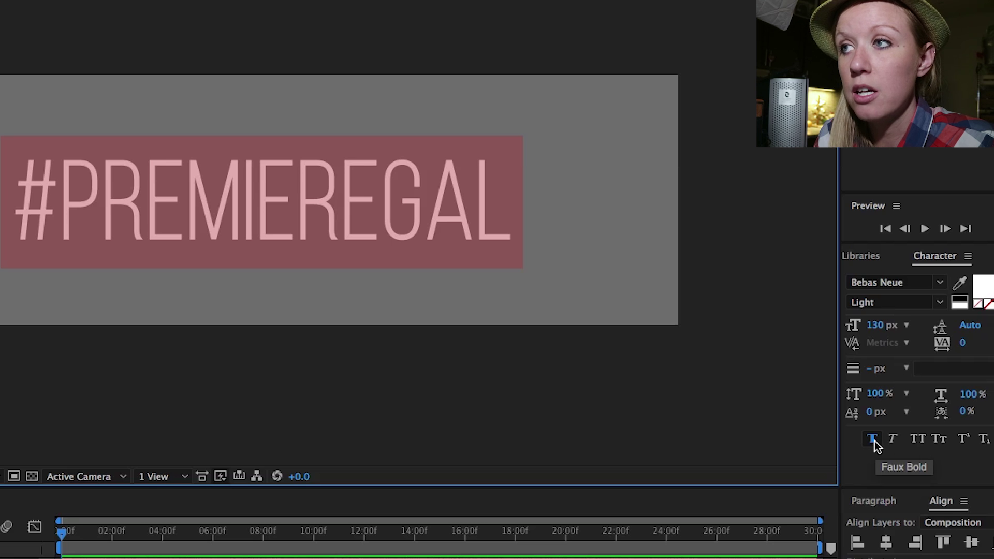
left_click(873, 440)
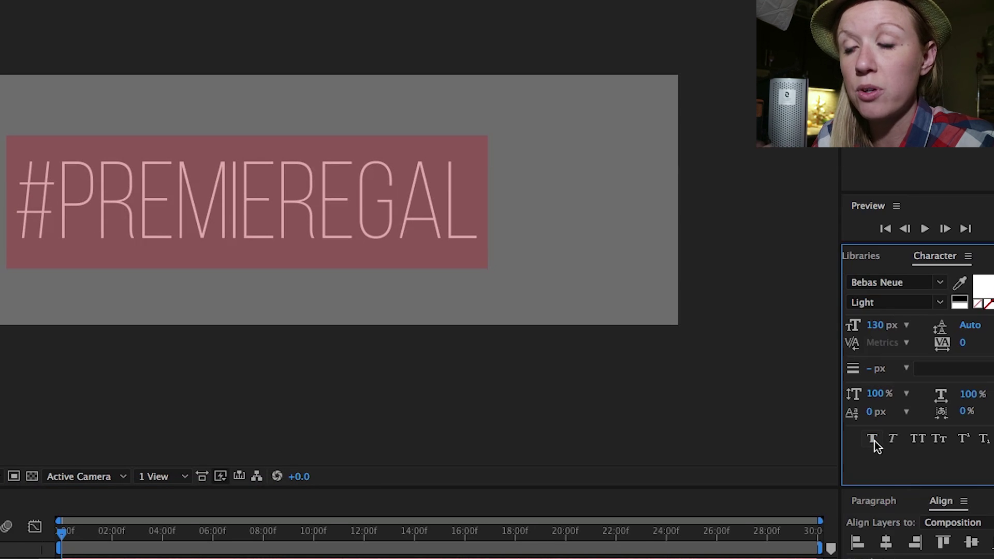
left_click(872, 440)
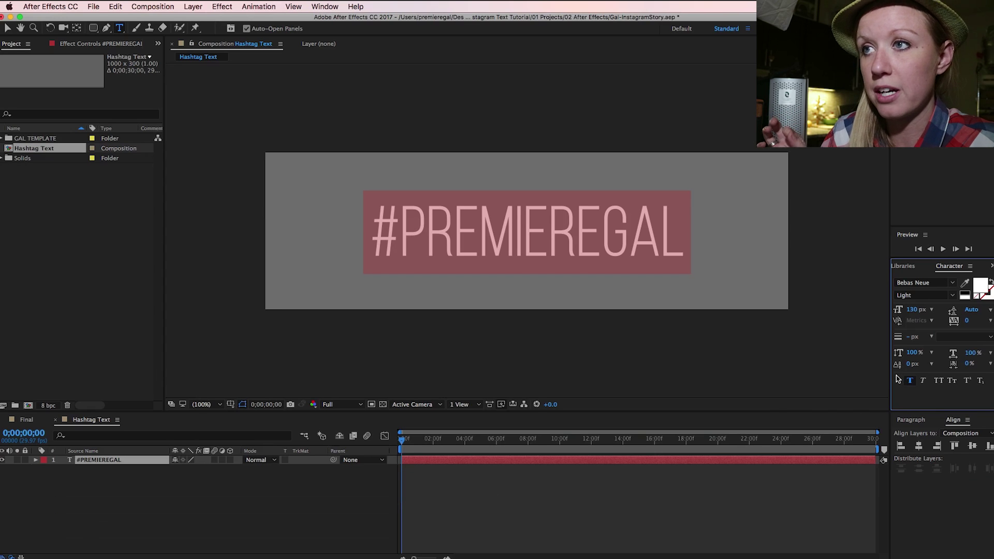
- Set the #PREMIEREGAL text size to 150 px and center it horizontally in the composition again
left_click(915, 309)
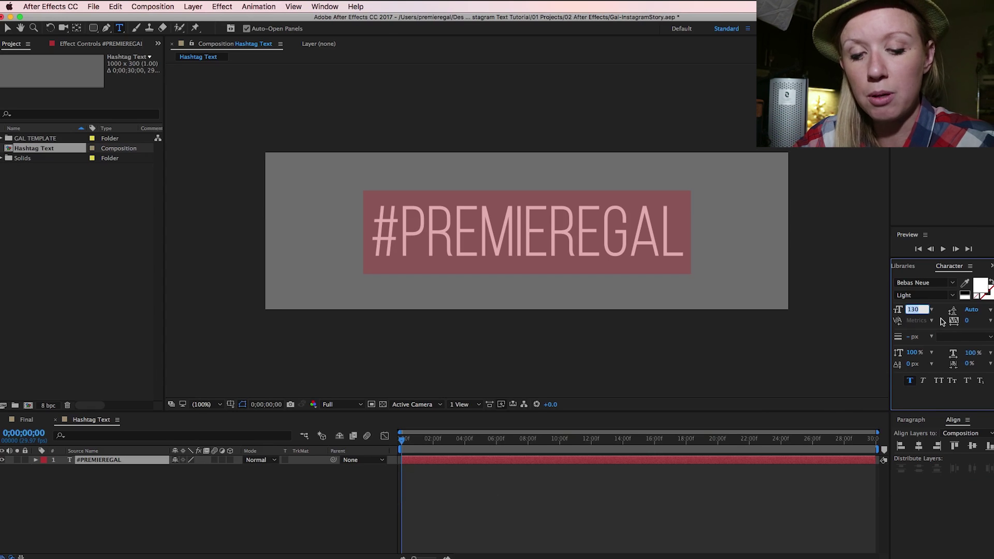
type("150")
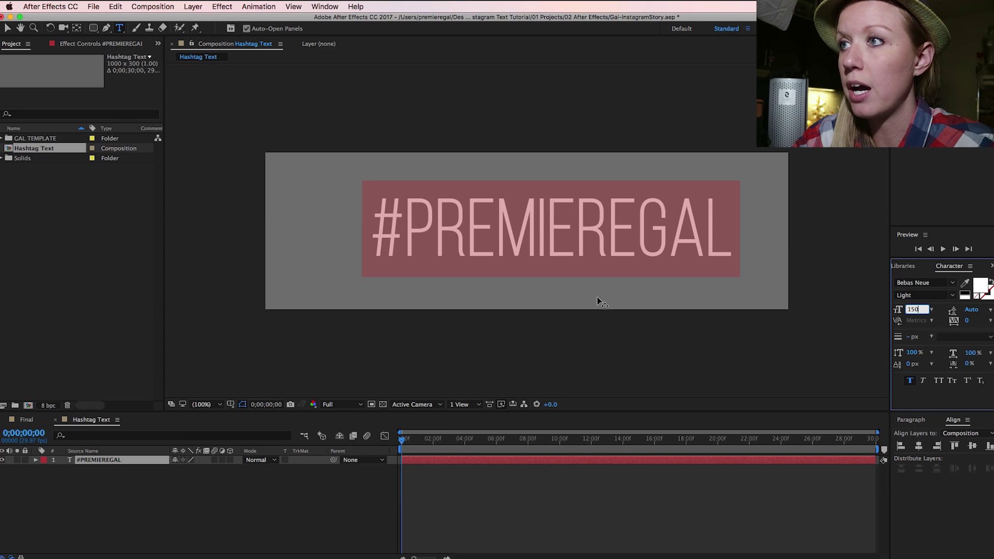
key("Return")
key("Escape")
left_click(919, 445)
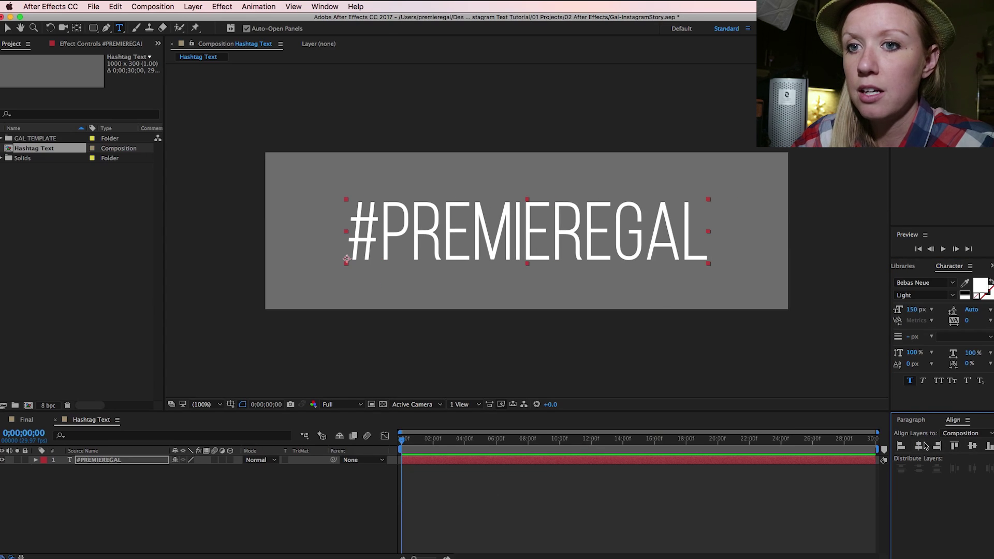
- Add a new adjustment layer above the #PREMIEREGAL text layer
left_click(206, 520)
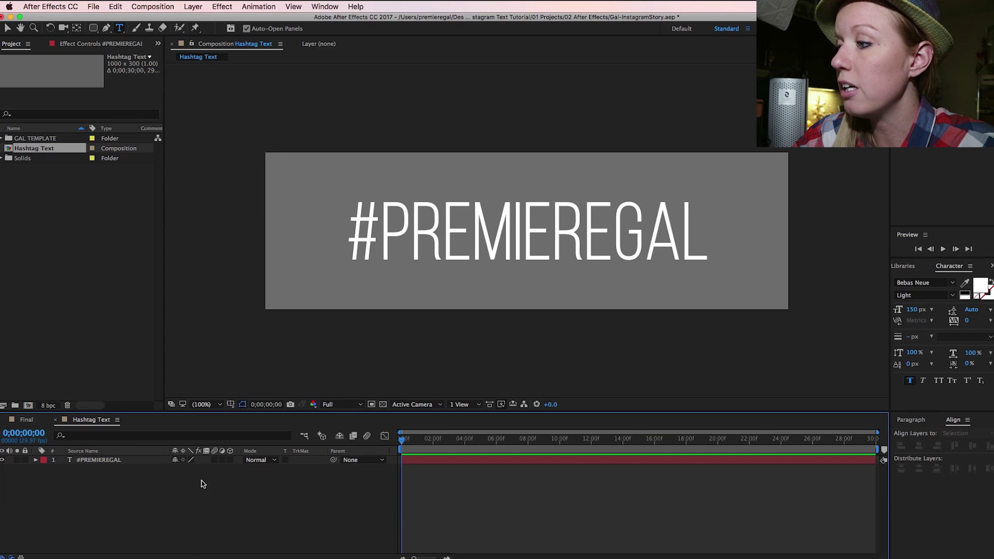
right_click(203, 444)
mouse_move(269, 448)
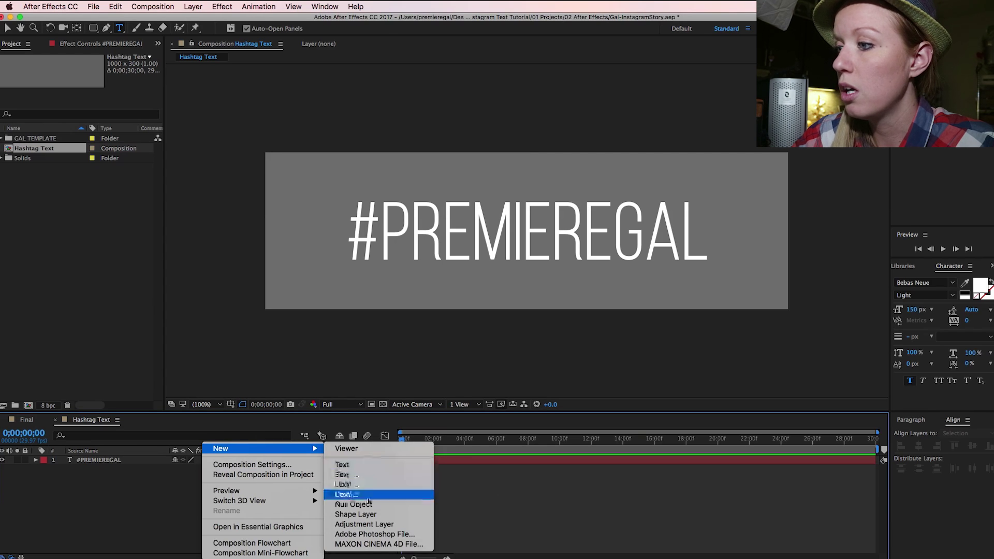
left_click(367, 524)
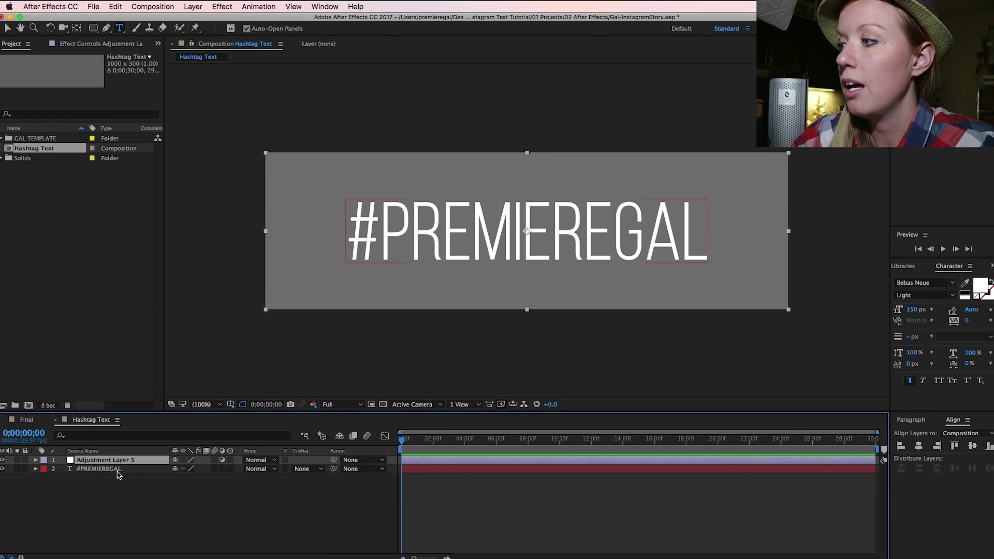
- Find the 4-Color Gradient effect in the effects and presets and apply it to the adjustment layer
left_click(990, 267)
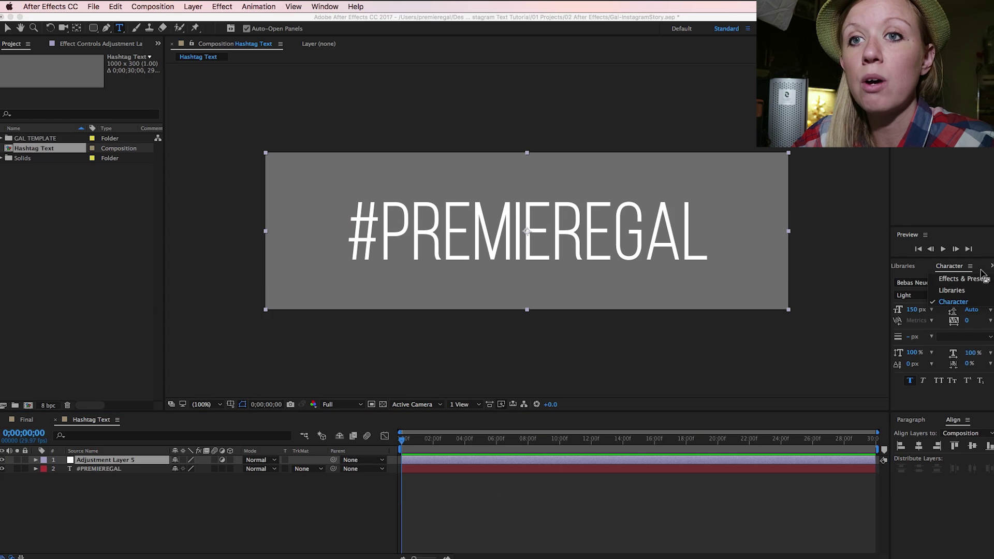
left_click(972, 280)
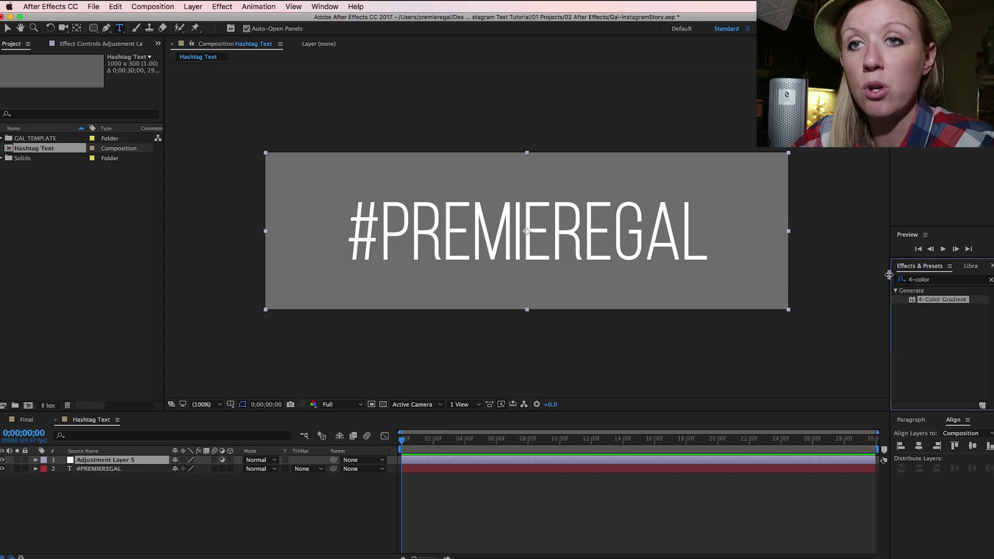
left_click(328, 6)
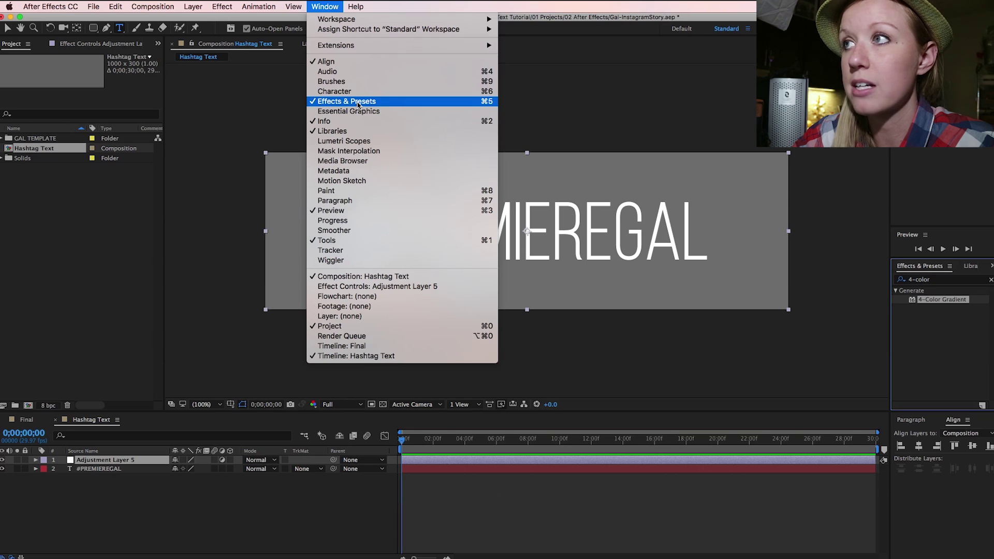
left_click(929, 344)
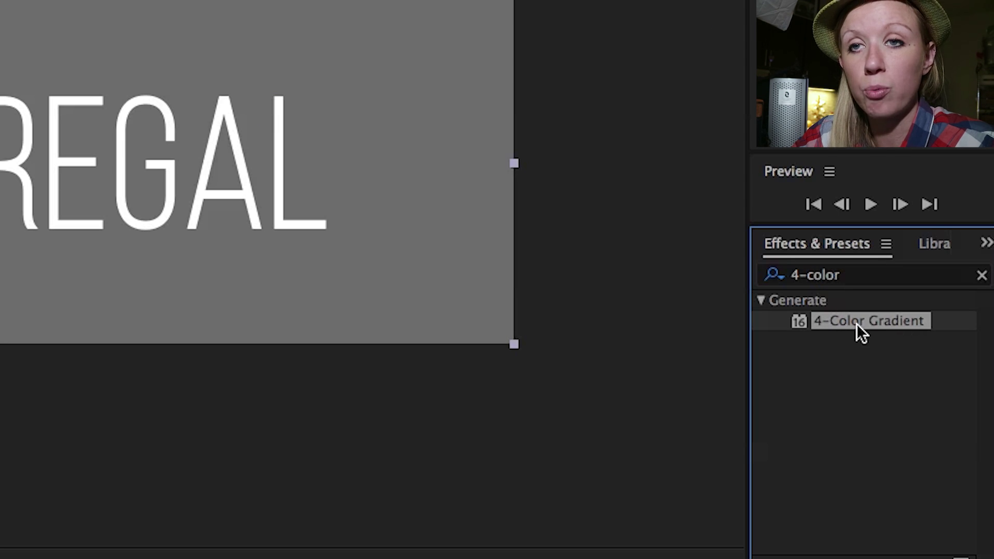
left_click_drag(846, 320, 129, 459)
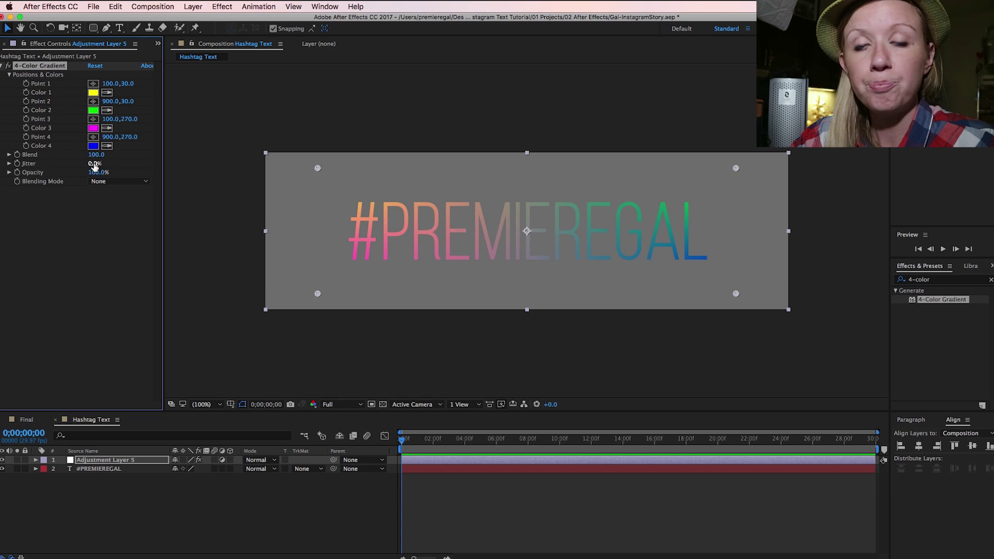
- Sample the gradient's Colors 1 to 4 from the library's first color theme: orange, dark pink, red and magenta
left_click(970, 266)
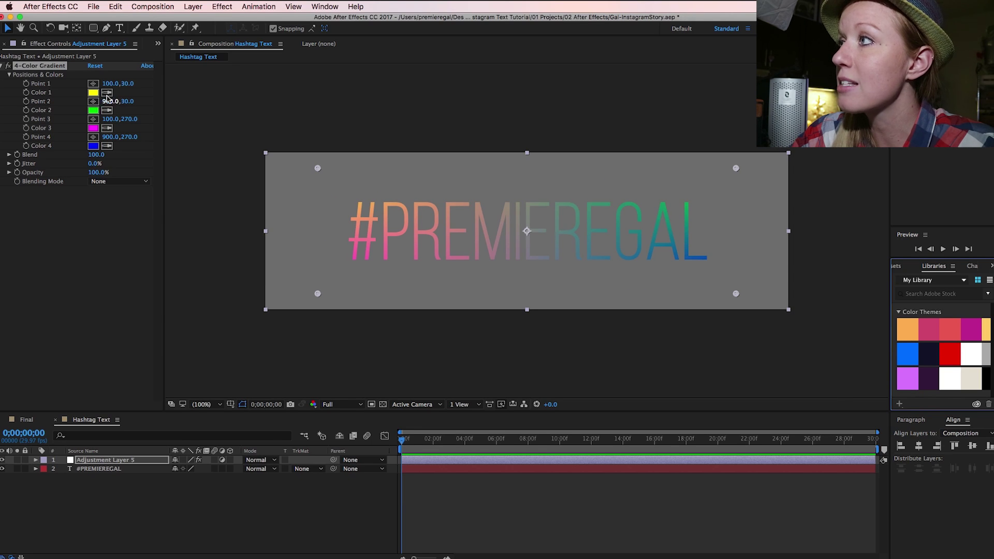
left_click(107, 93)
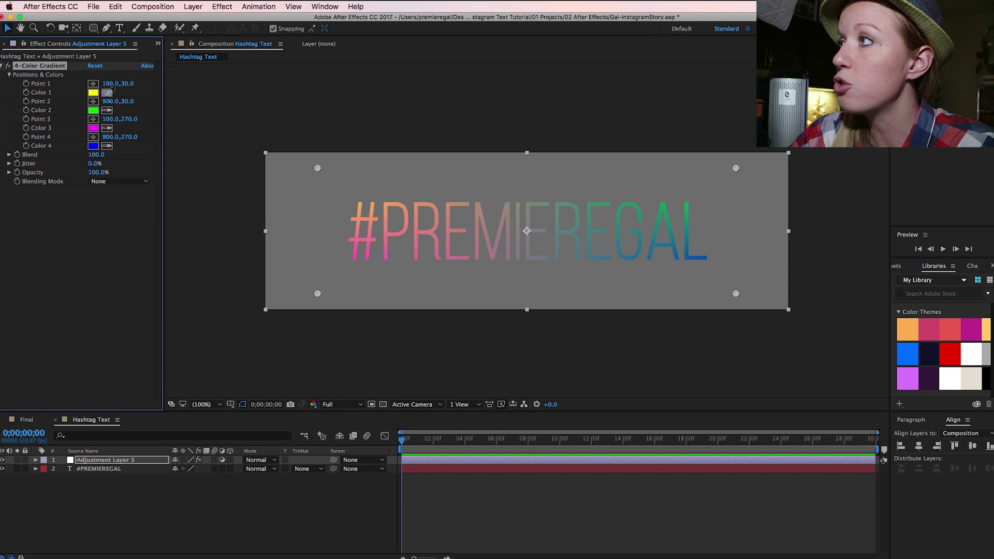
left_click(909, 327)
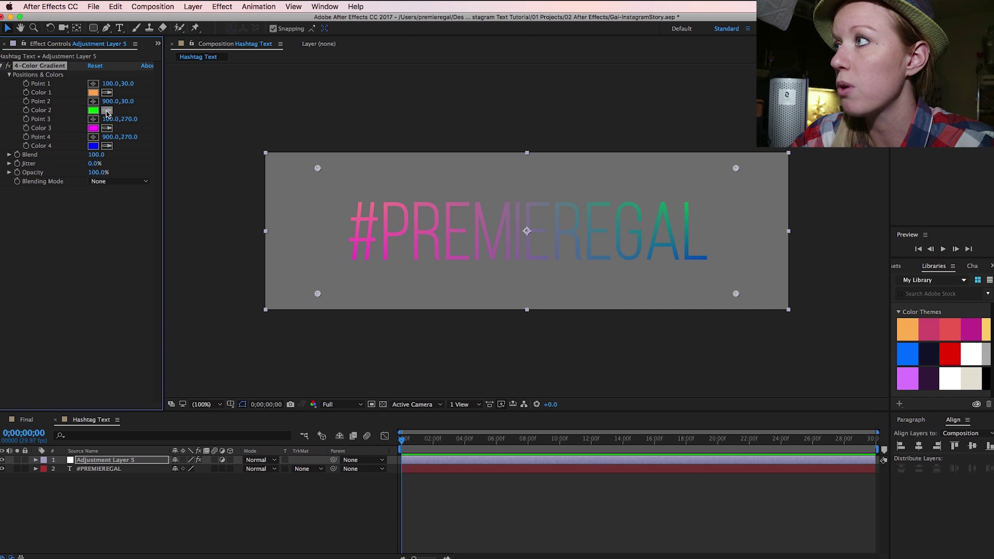
left_click(931, 332)
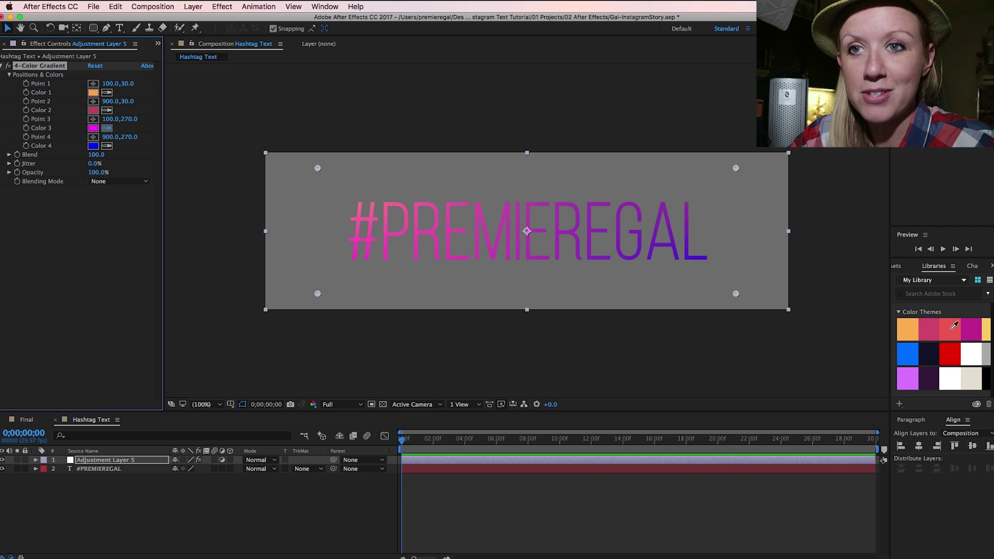
left_click(953, 326)
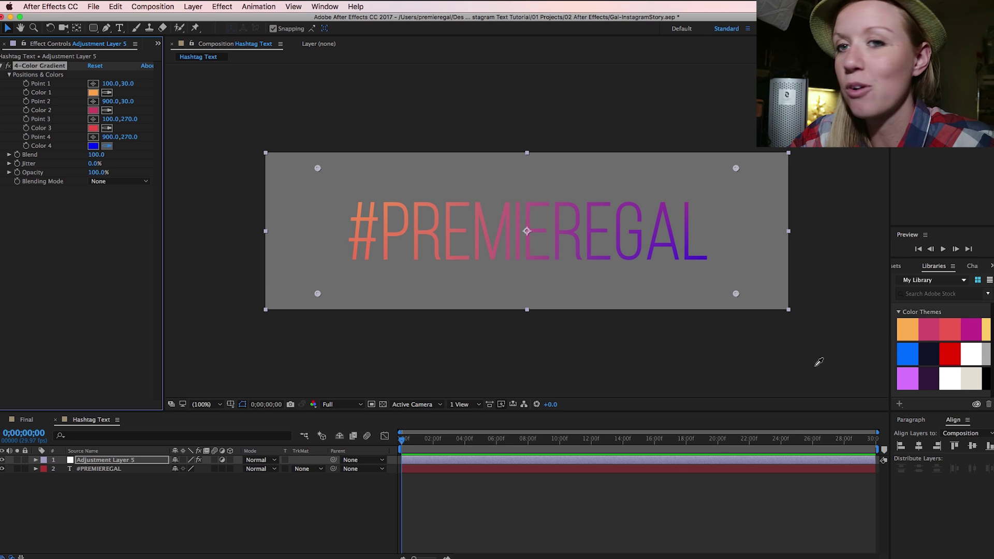
left_click(973, 328)
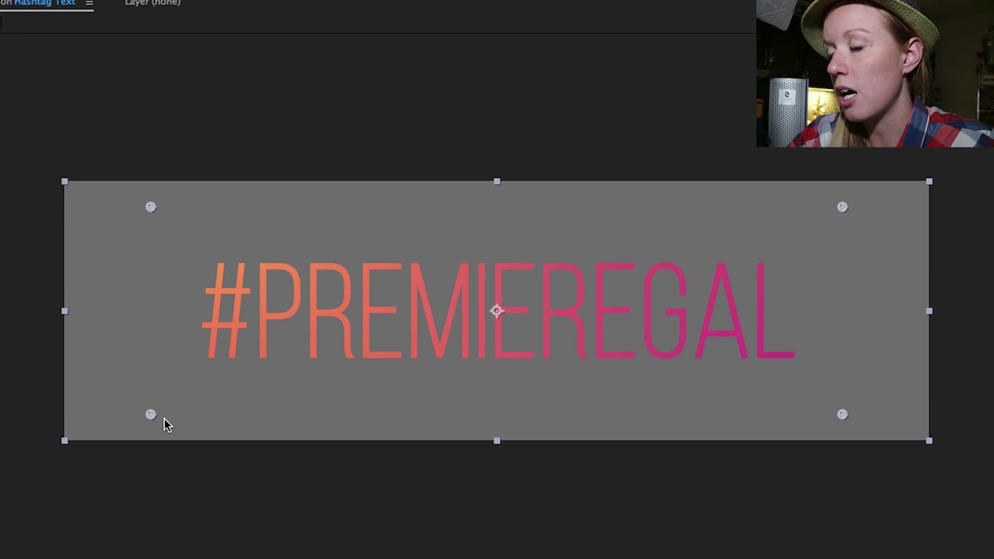
- Move the four gradient points closer around the #PREMIEREGAL text, to about 252,52; 583,43; 298,236 and 769,240
left_click_drag(151, 415, 317, 372)
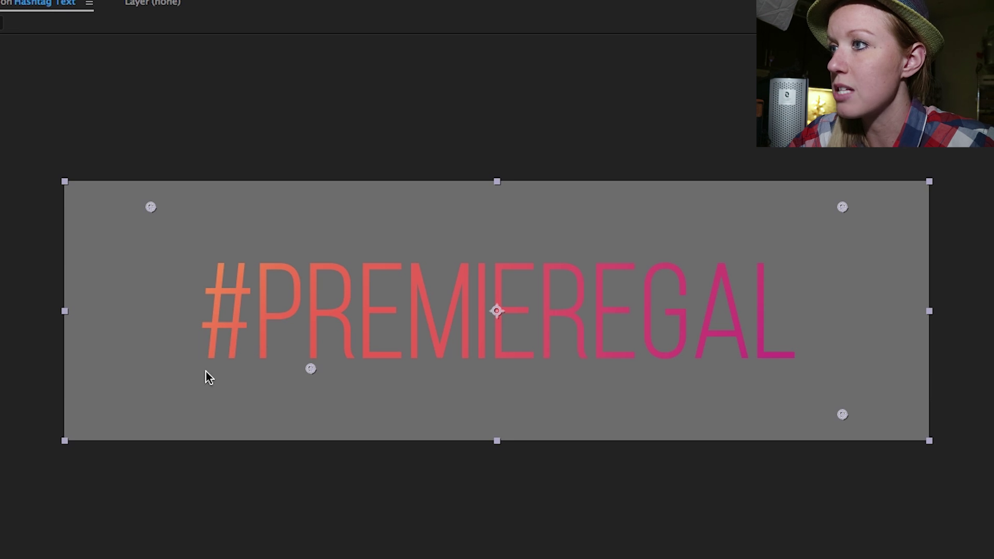
left_click_drag(311, 369, 322, 385)
left_click_drag(154, 209, 282, 225)
left_click_drag(842, 208, 568, 218)
left_click_drag(842, 415, 729, 389)
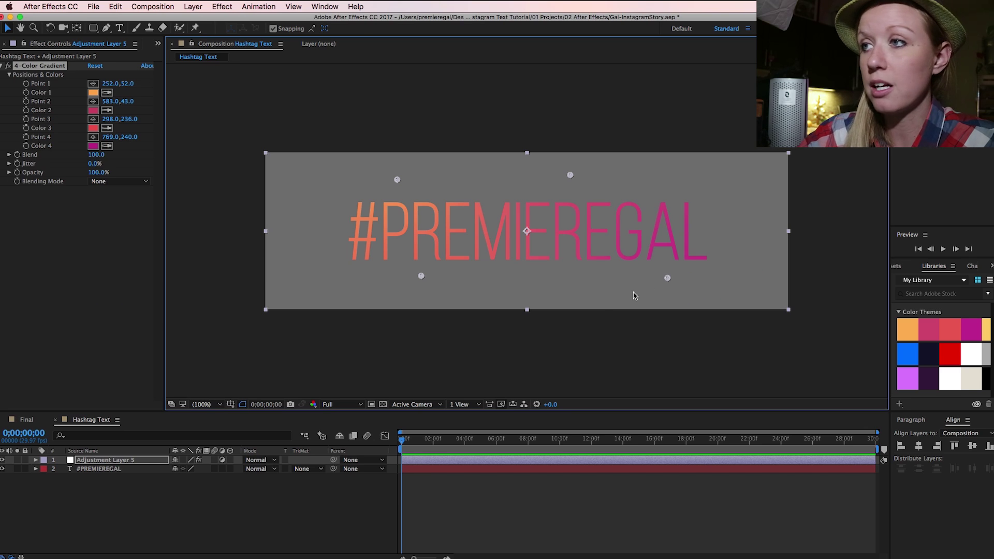
left_click(146, 495)
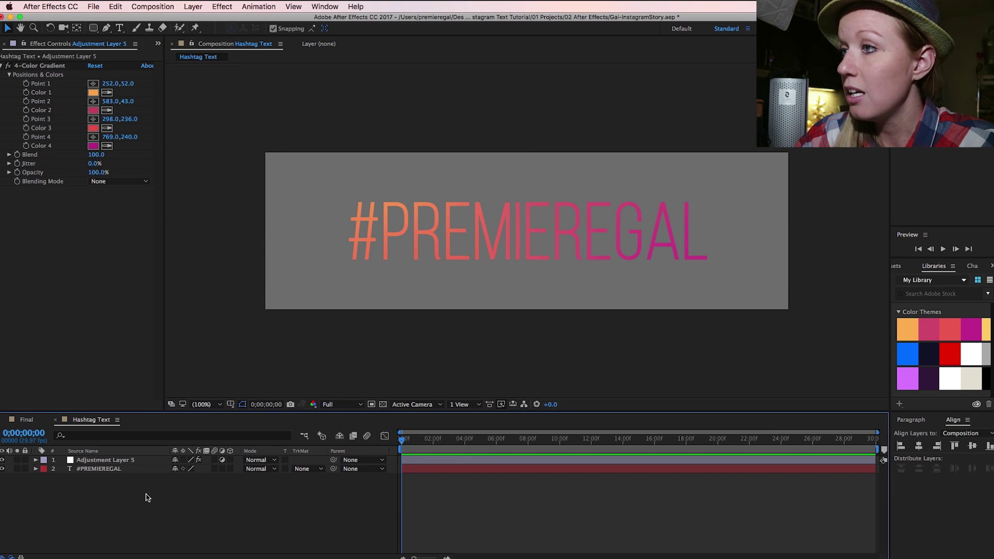
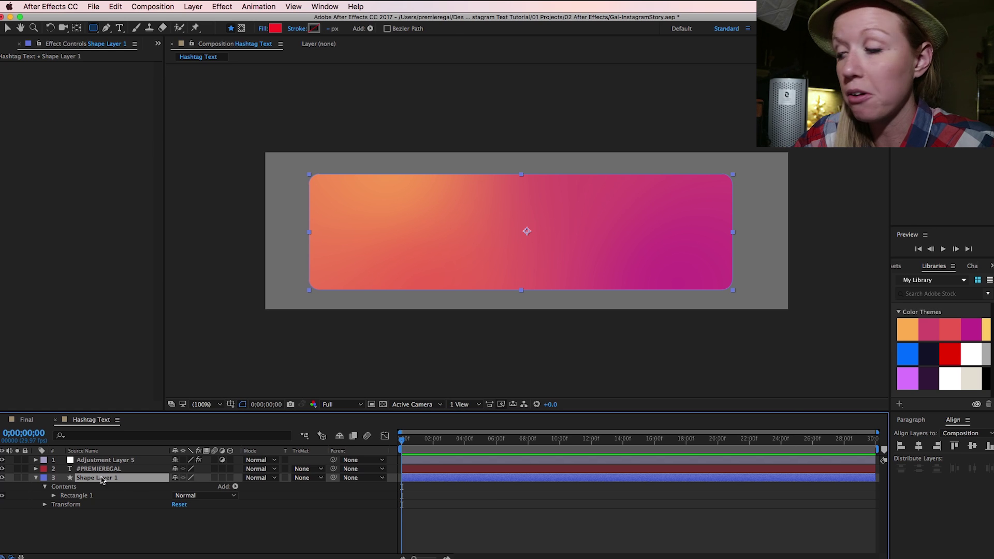
- Delete the rounded rectangle shape layer from Hashtag Text and create a 1000 x 300 px composition named "hashtag background"
key("Delete")
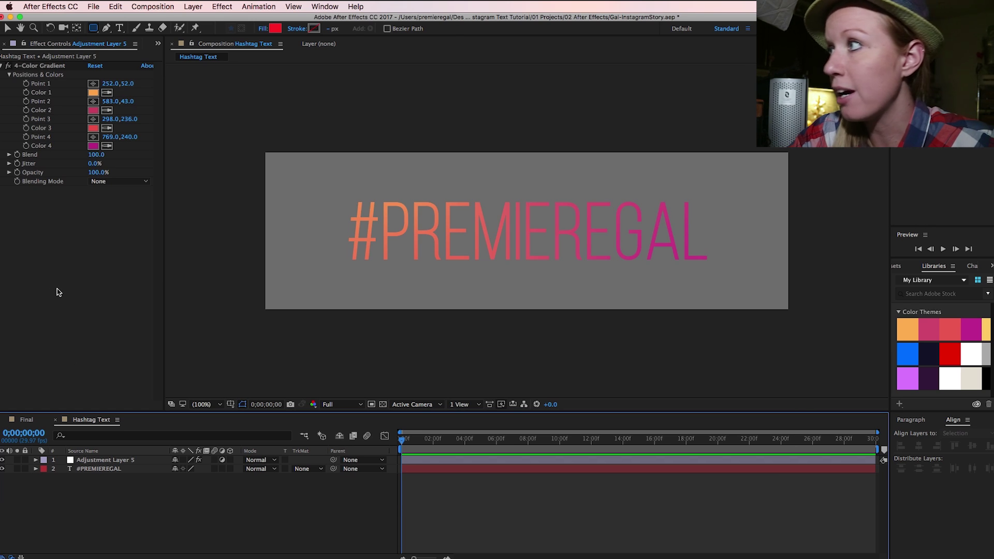
left_click(158, 46)
left_click(171, 59)
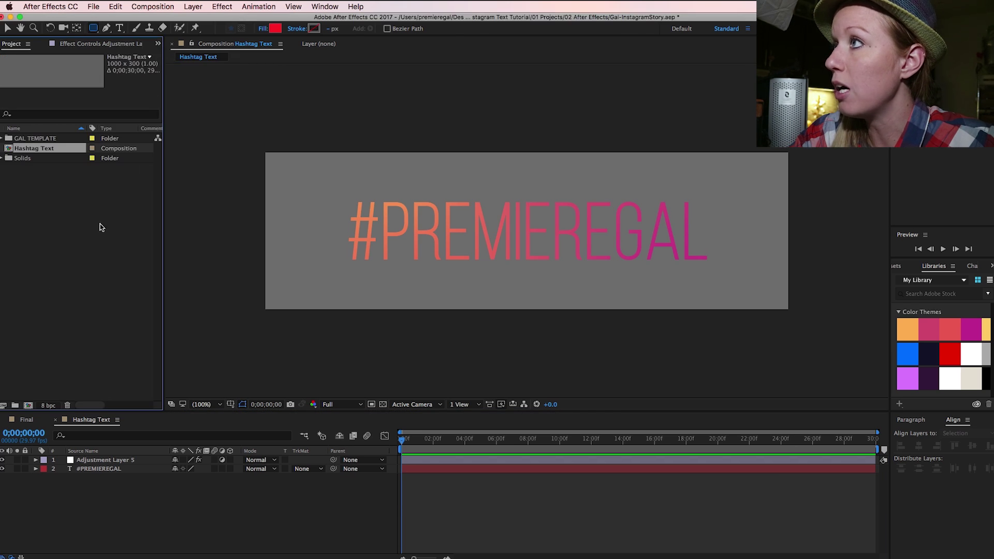
right_click(48, 225)
left_click(79, 231)
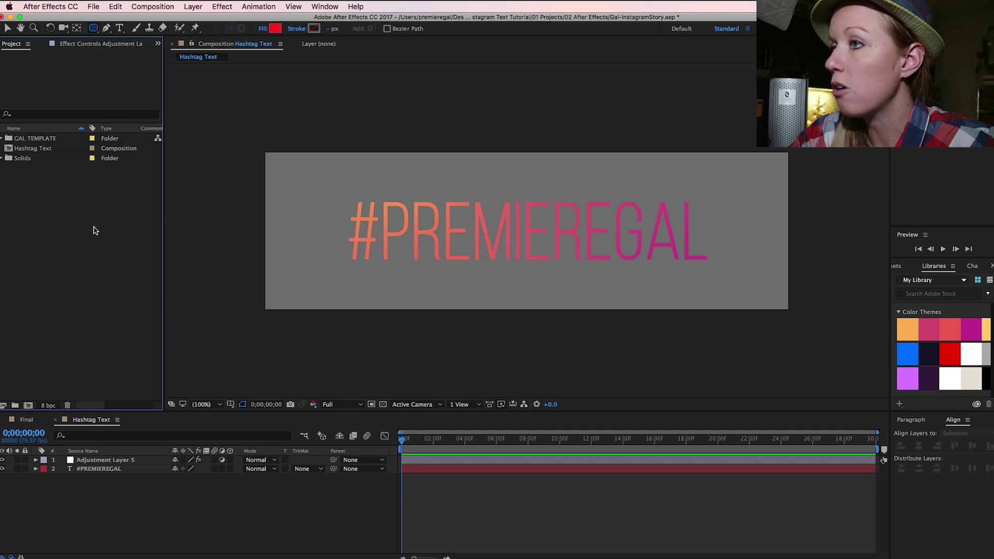
type("hashtag background")
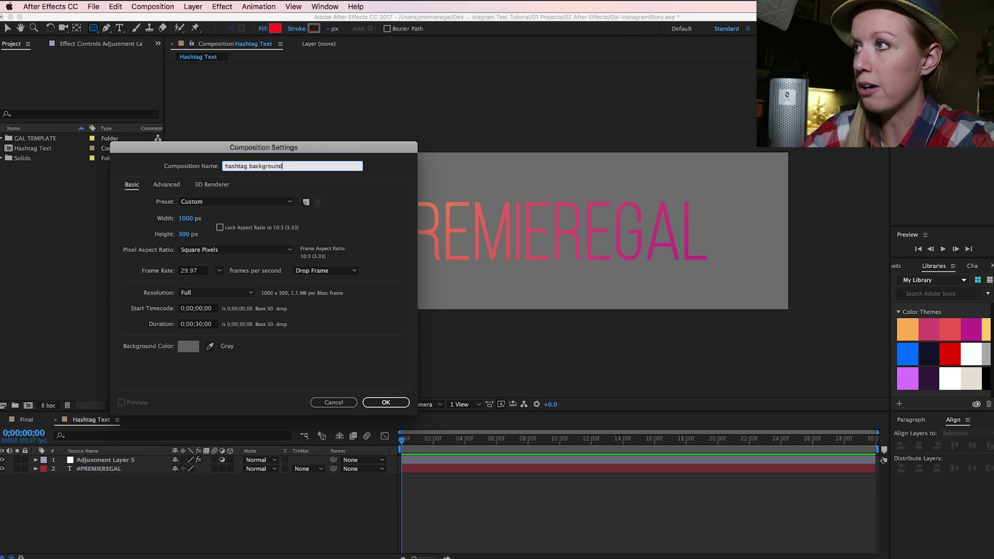
key("Return")
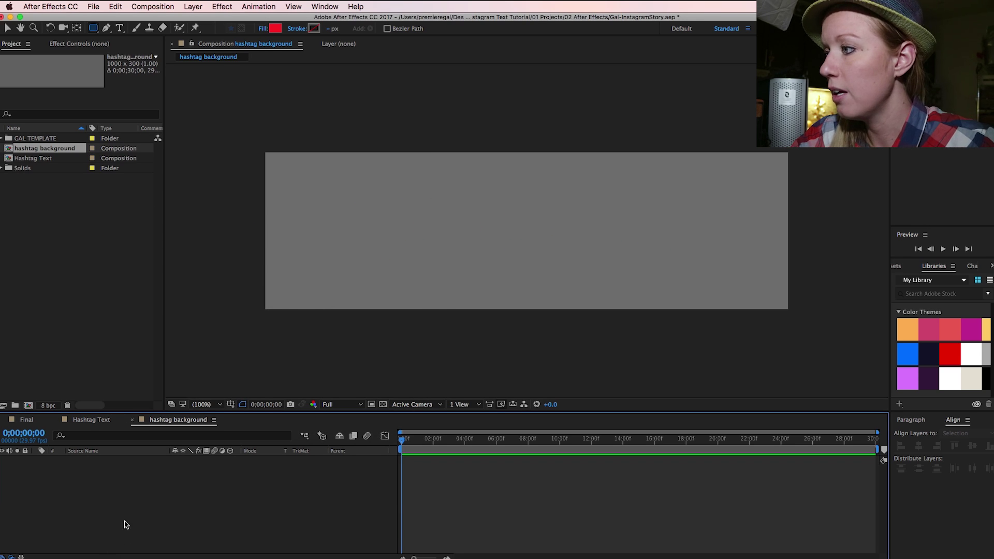
- Draw a white-filled rounded rectangle across most of the hashtag background composition and center it horizontally and vertically
left_click_drag(96, 31, 140, 38)
mouse_move(314, 181)
left_mouse_down()
mouse_move(341, 212)
mouse_move(439, 264)
mouse_move(733, 290)
left_mouse_up()
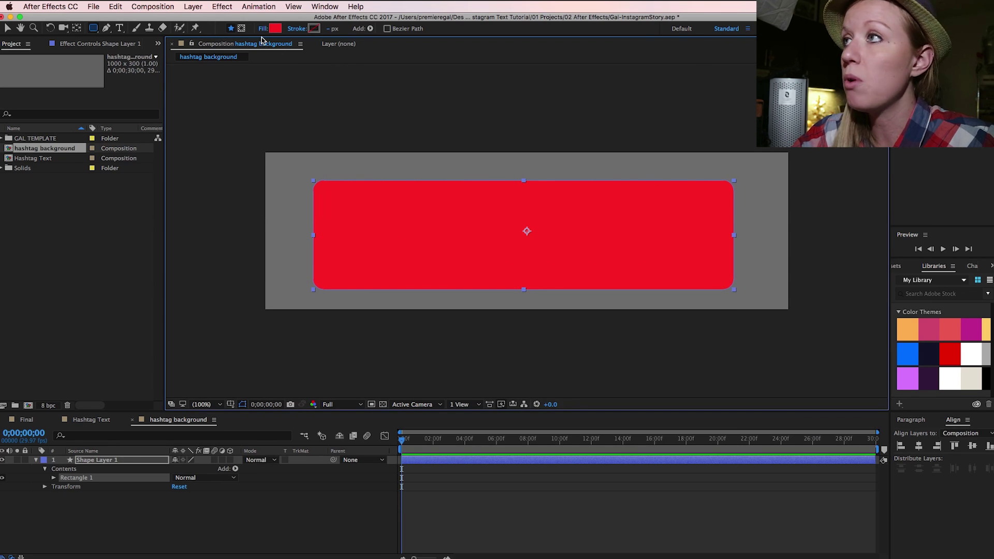
left_click(274, 28)
type("ffffff")
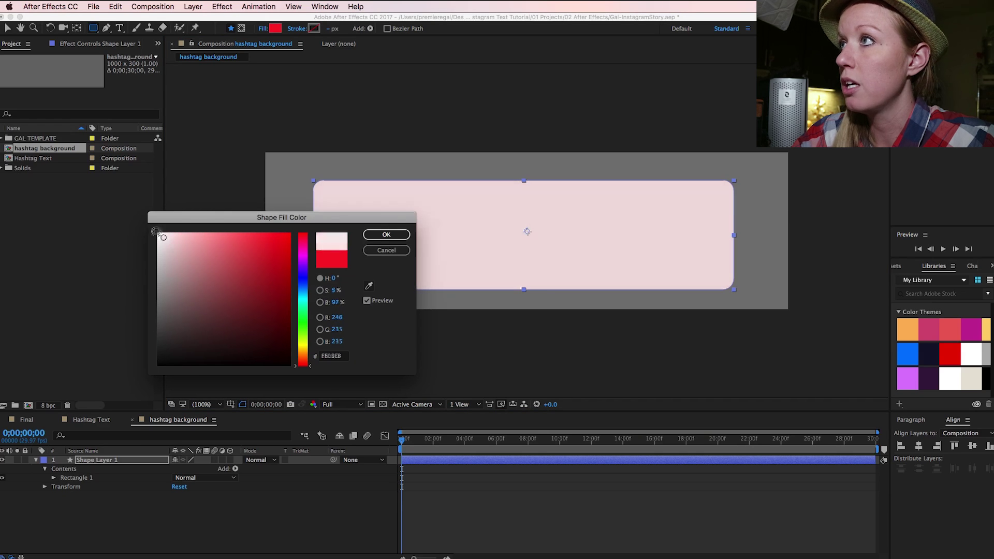
left_click(386, 234)
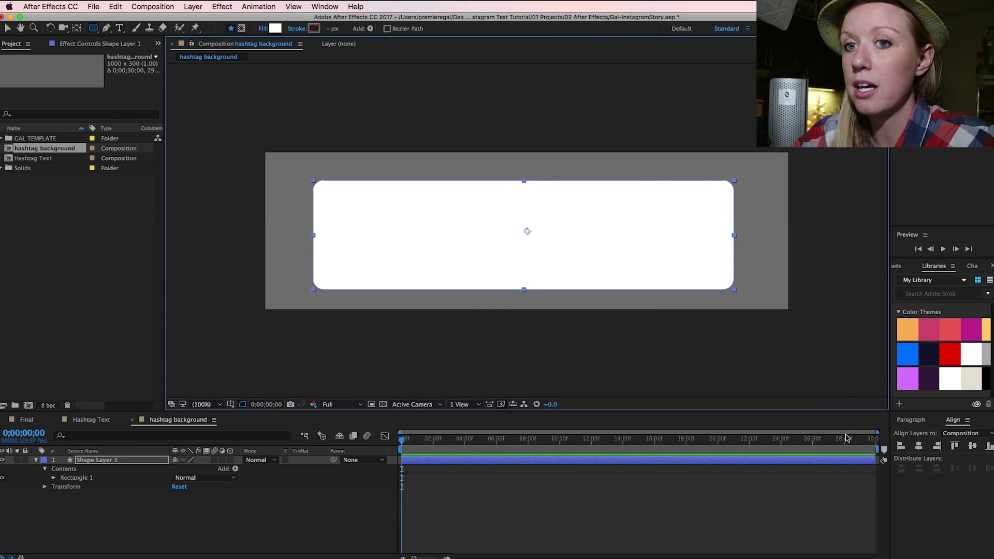
left_click(973, 447)
left_click(920, 447)
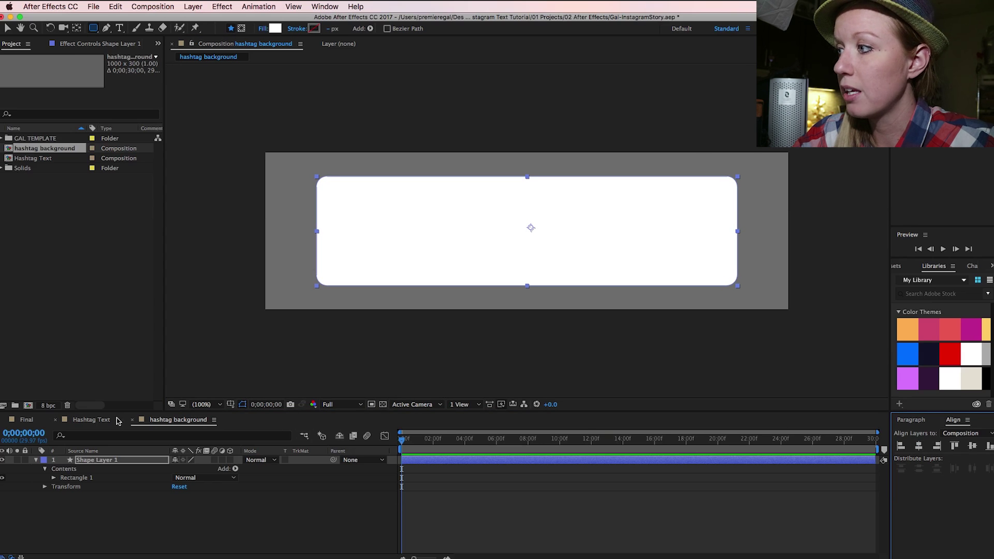
- Place the Hashtag Text composition above the white rectangle layer and turn on the transparency grid
left_click(29, 159)
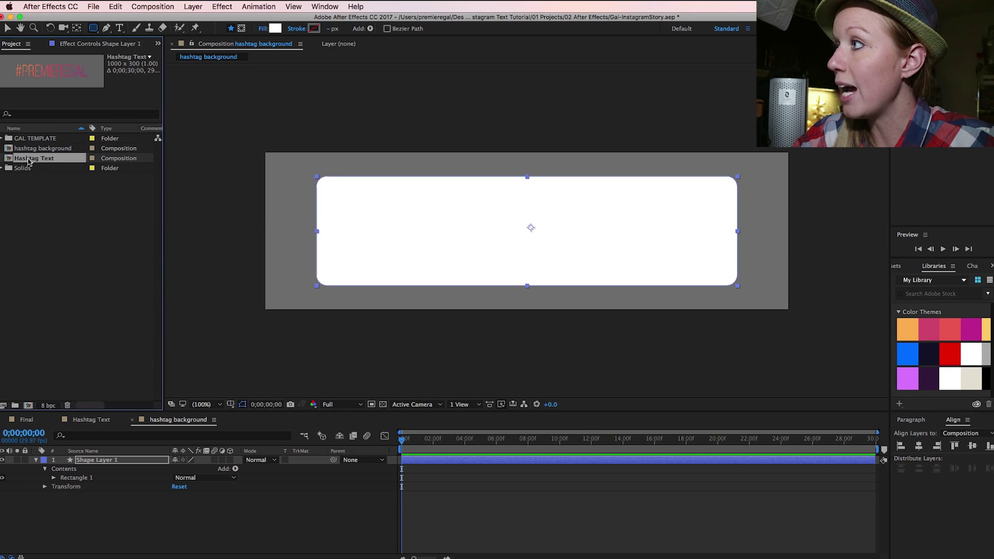
left_click_drag(29, 161, 85, 460)
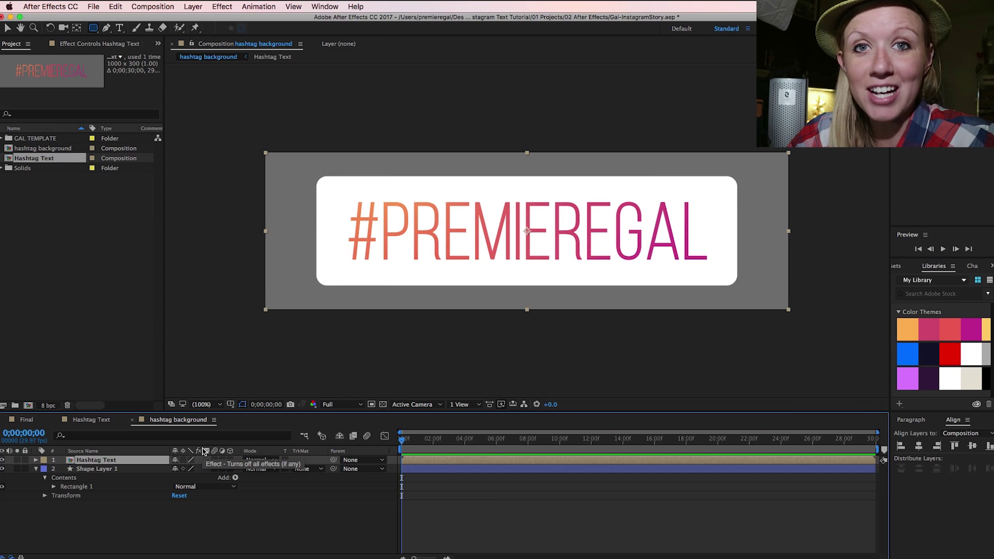
left_click(383, 405)
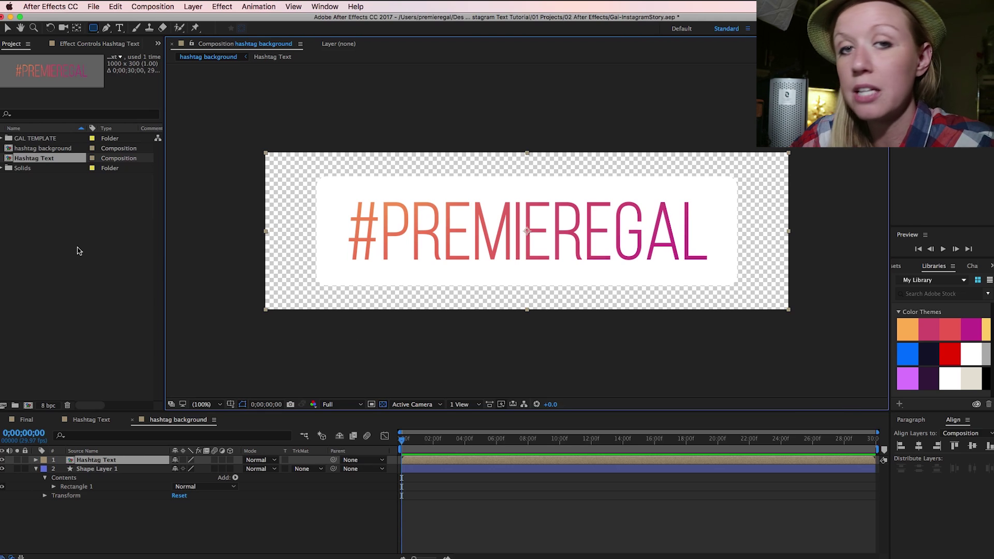
- Create a new 1000 x 300 px composition named "Geolocation Text"
right_click(49, 227)
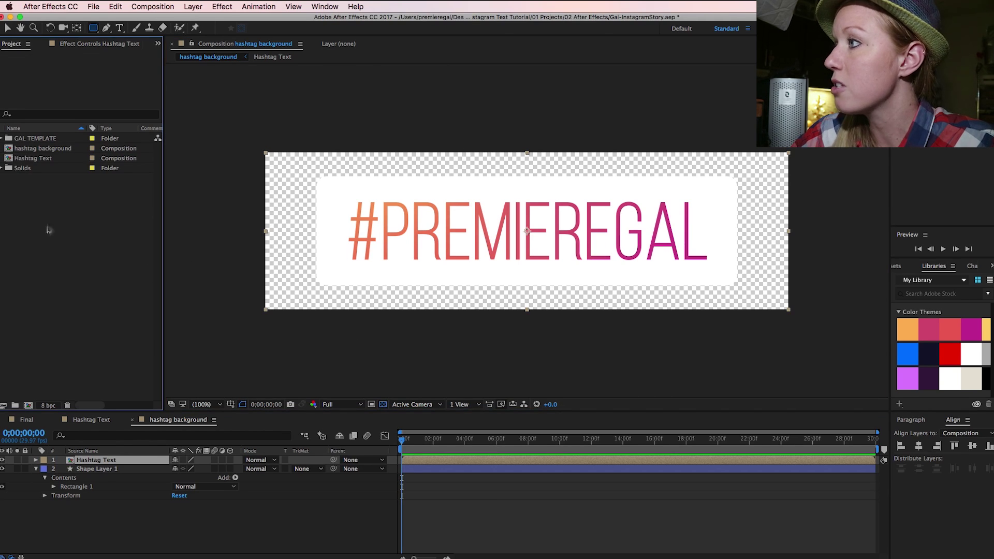
left_click(74, 233)
type("Geolocation Text")
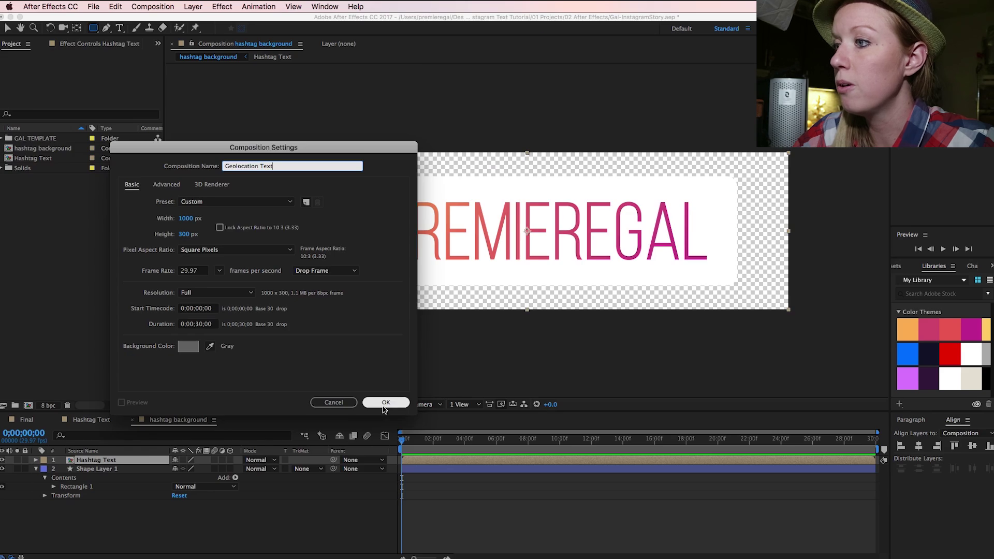
key("Return")
- Add a text layer reading "san Francisco" to the Geolocation Text composition
key("super+t")
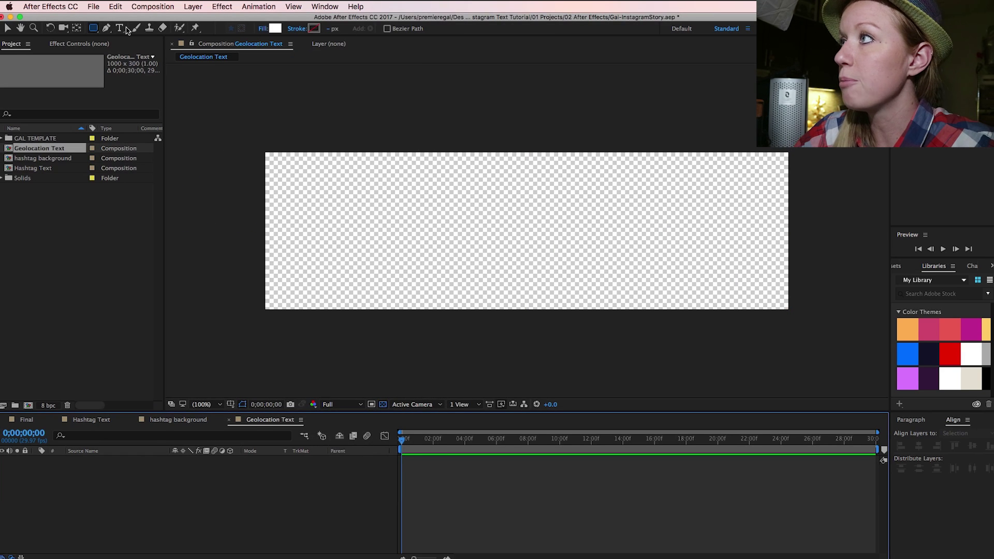
left_click(336, 236)
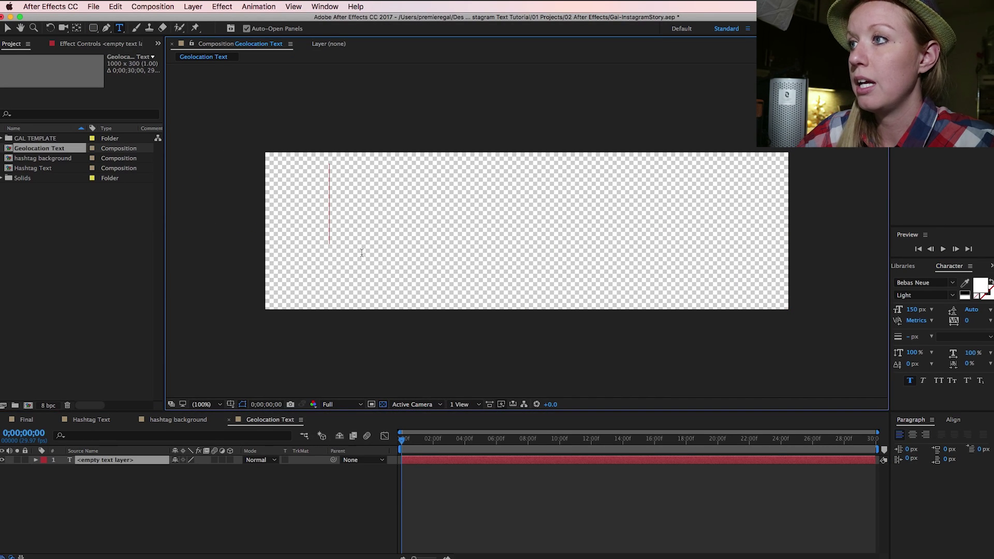
type("san ")
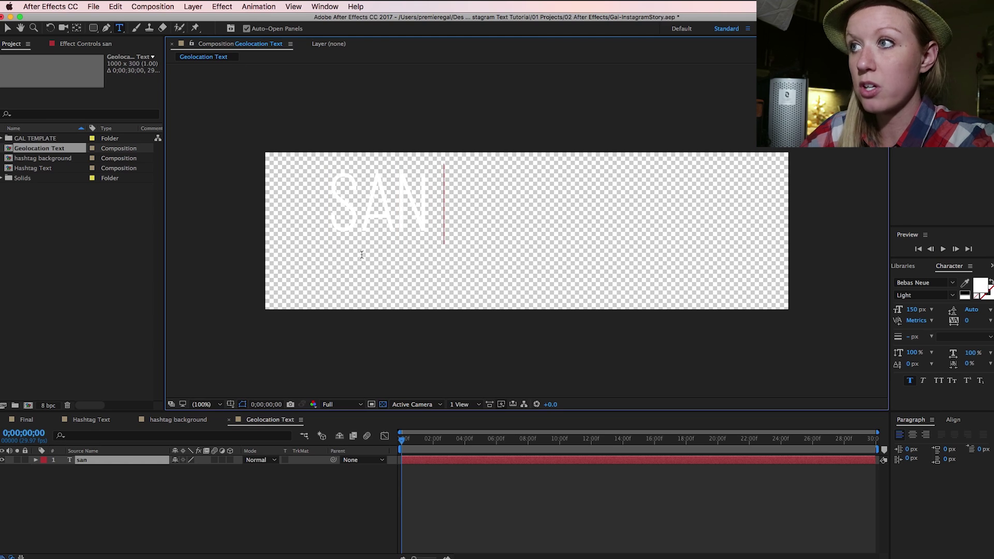
type("Francisco")
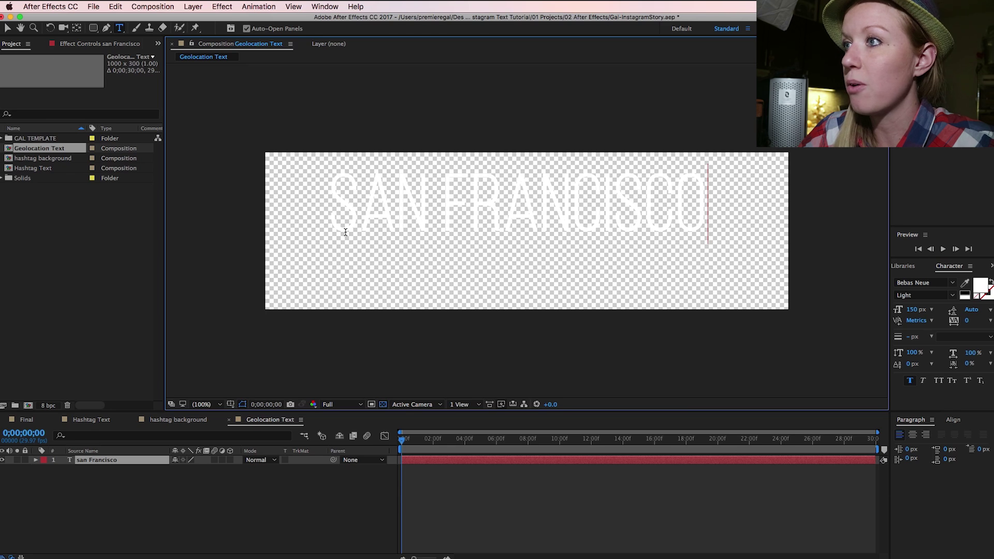
- Change the fill color of the whole san Francisco text to black
triple_click(396, 218)
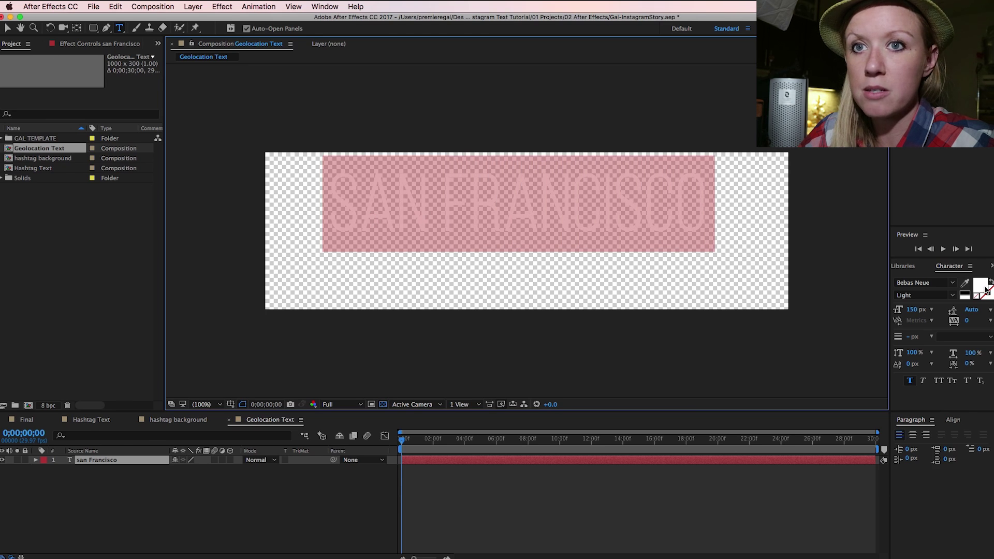
left_click(985, 290)
left_click(195, 350)
left_click(401, 236)
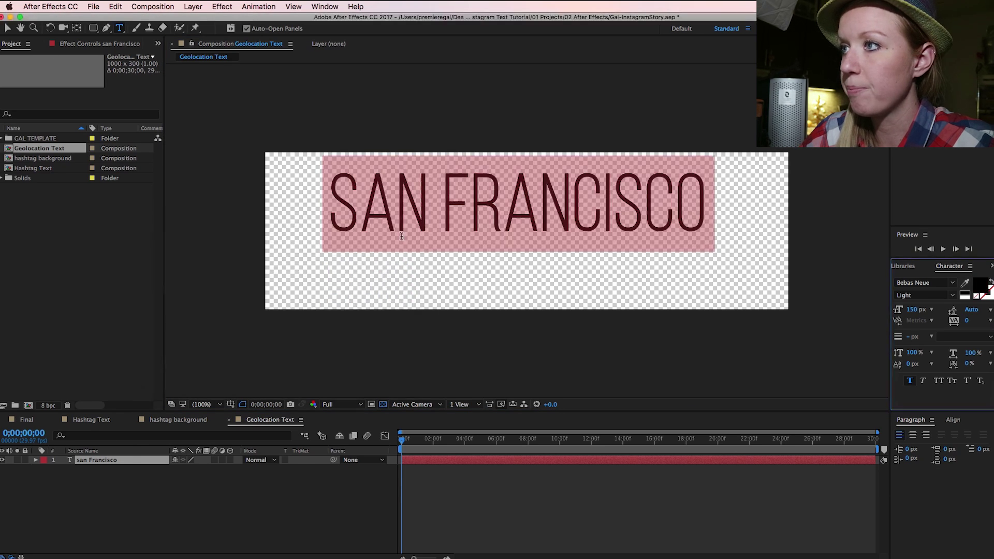
- Center the san Francisco text vertically and horizontally in the composition and deselect it
left_click(953, 421)
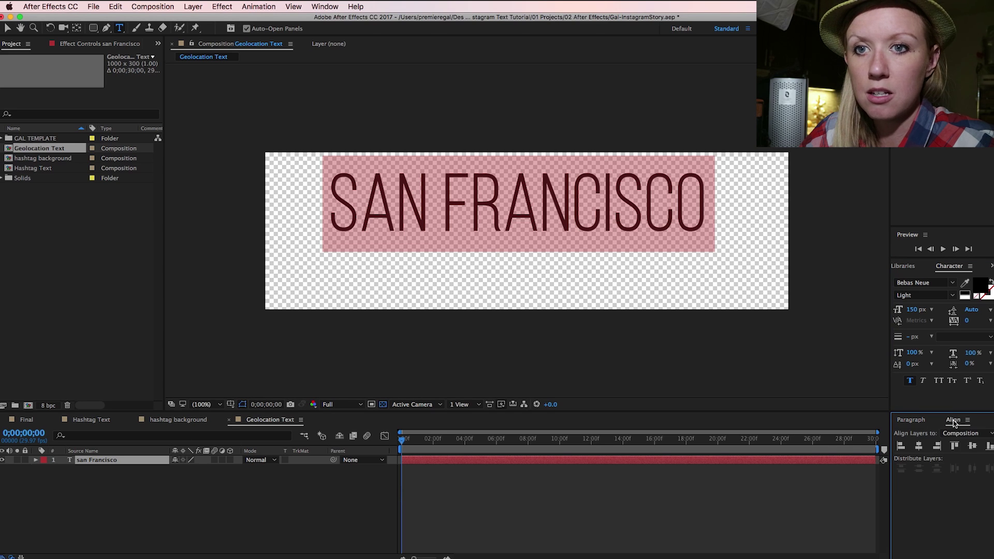
left_click(972, 446)
left_click(919, 446)
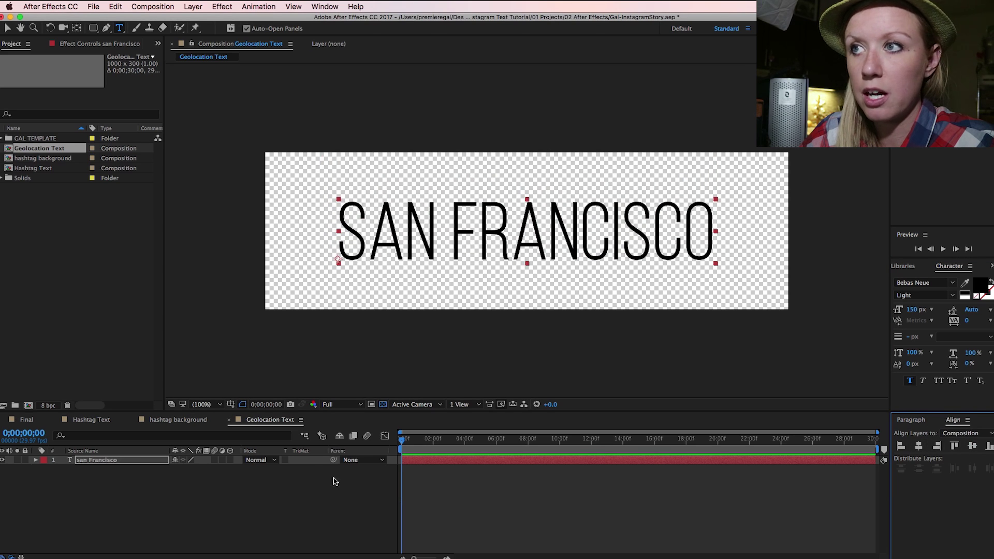
left_click(223, 486)
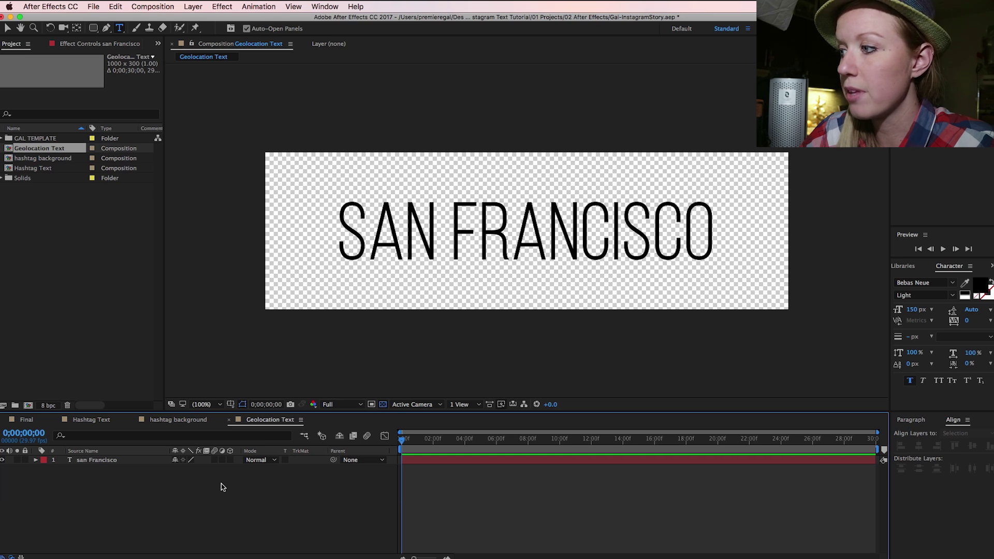
- Add an adjustment layer above the san Francisco text and apply the 4-Color Gradient effect to it
right_click(175, 494)
mouse_move(203, 449)
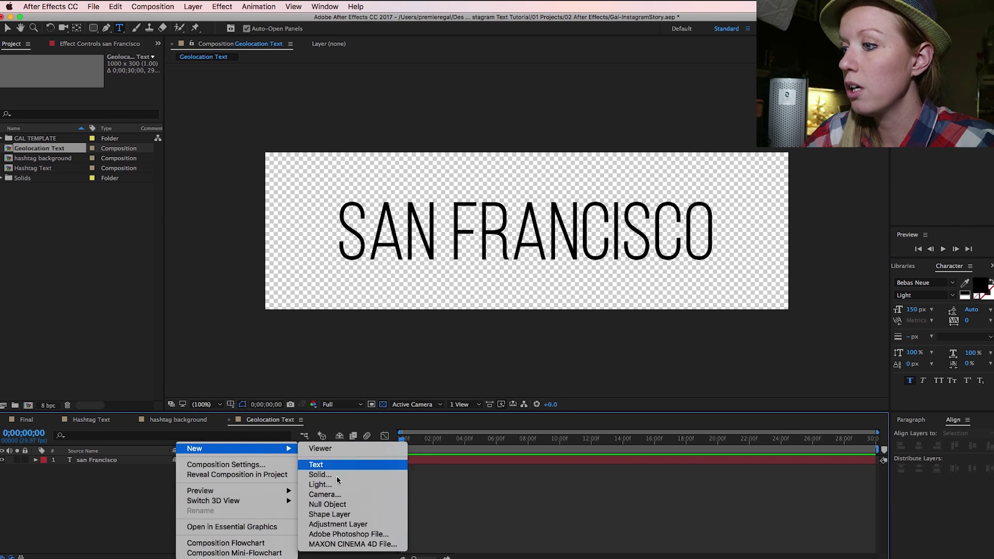
left_click(337, 524)
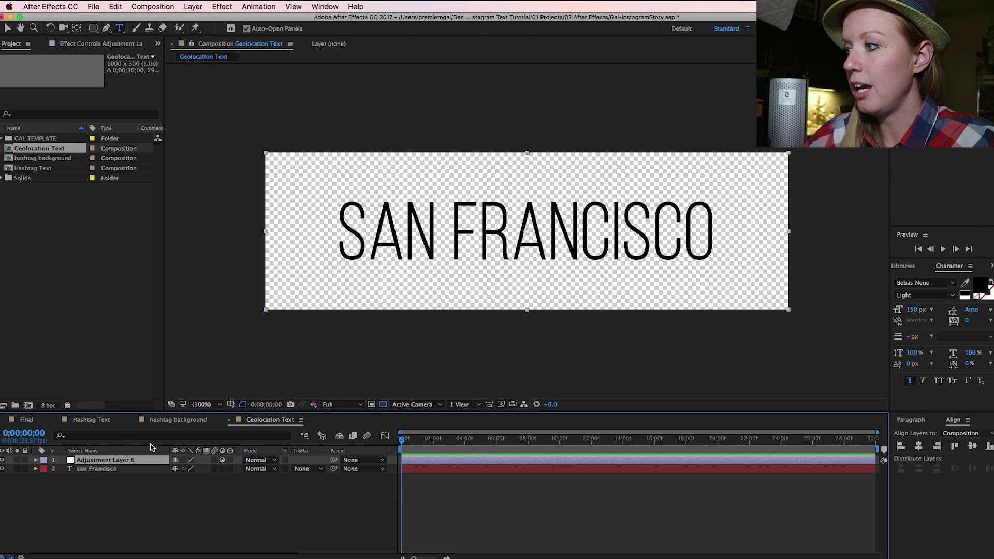
left_click(990, 266)
left_click(973, 279)
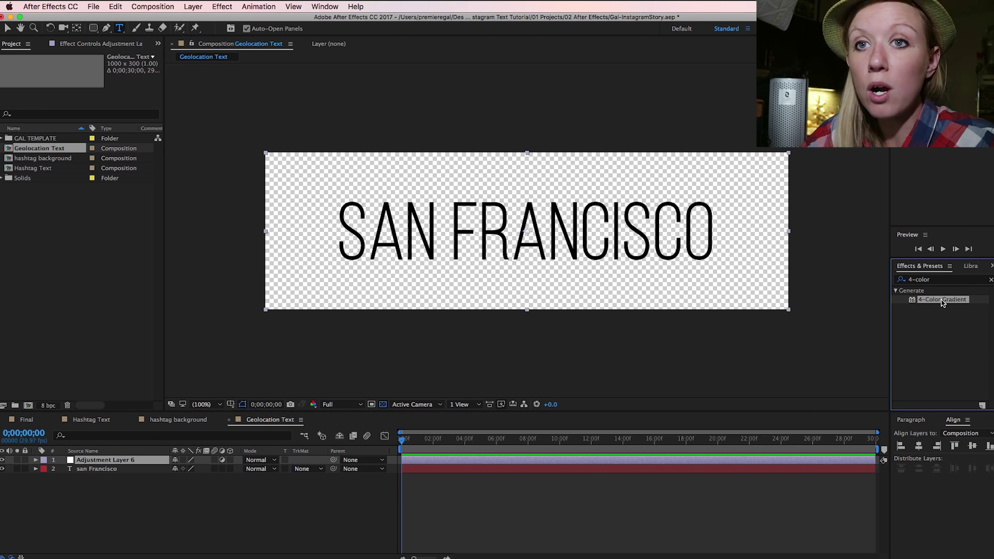
left_click_drag(942, 302, 103, 460)
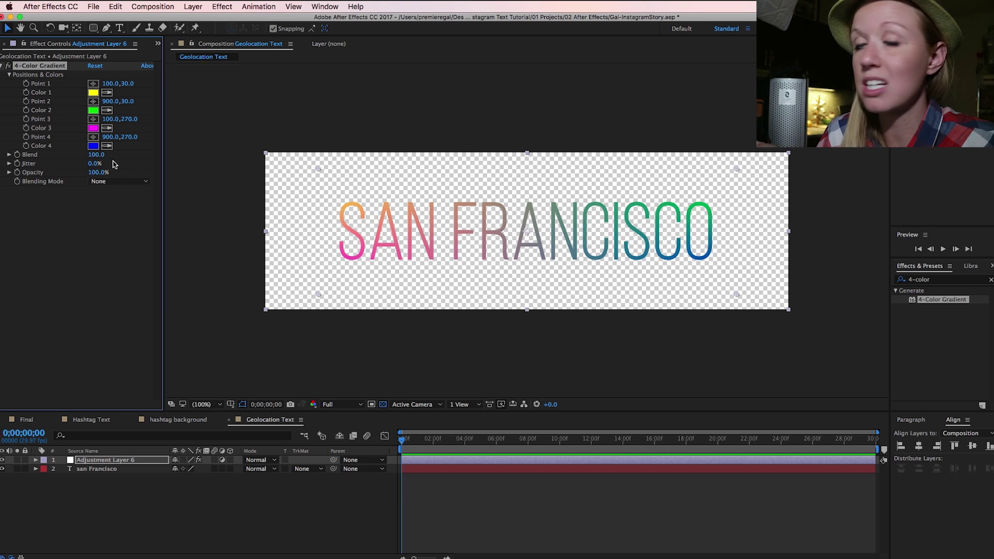
- Set the gradient's Color 1 to purple and Color 2 to a dark navy blue
left_click(93, 93)
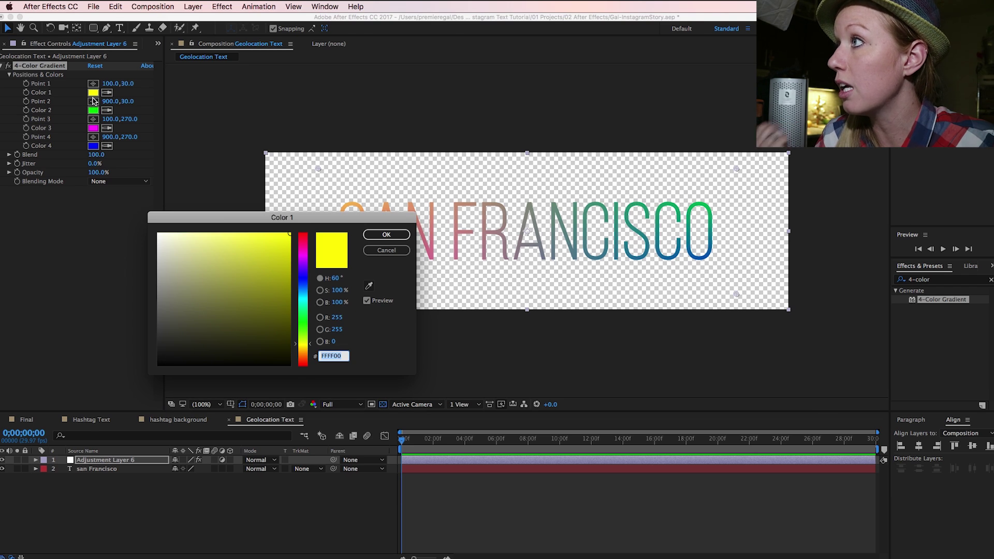
mouse_move(284, 240)
left_mouse_down()
mouse_move(255, 271)
mouse_move(244, 260)
mouse_move(270, 276)
mouse_move(303, 263)
mouse_move(273, 270)
left_mouse_up()
left_click(381, 236)
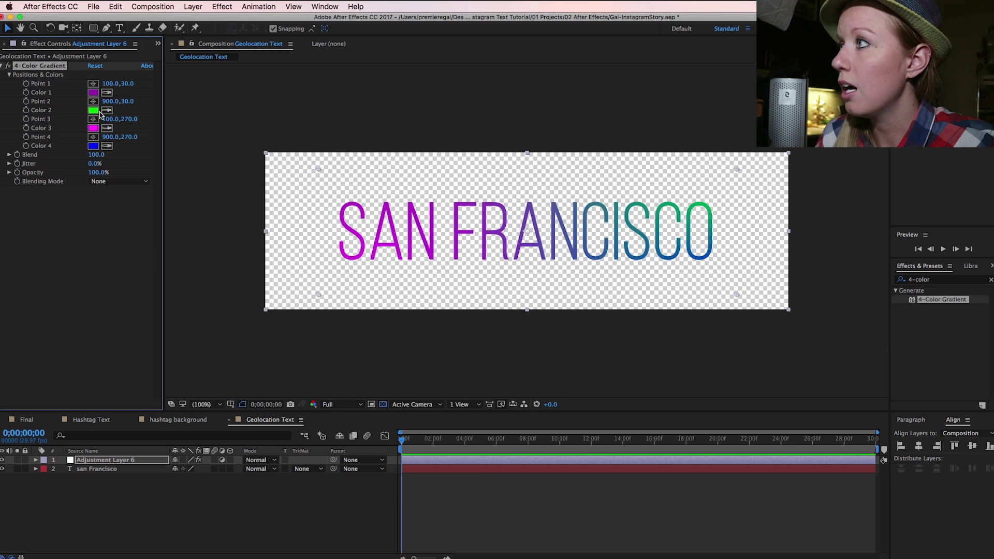
left_click(94, 111)
left_click(304, 278)
left_click_drag(271, 289, 262, 327)
left_click(386, 235)
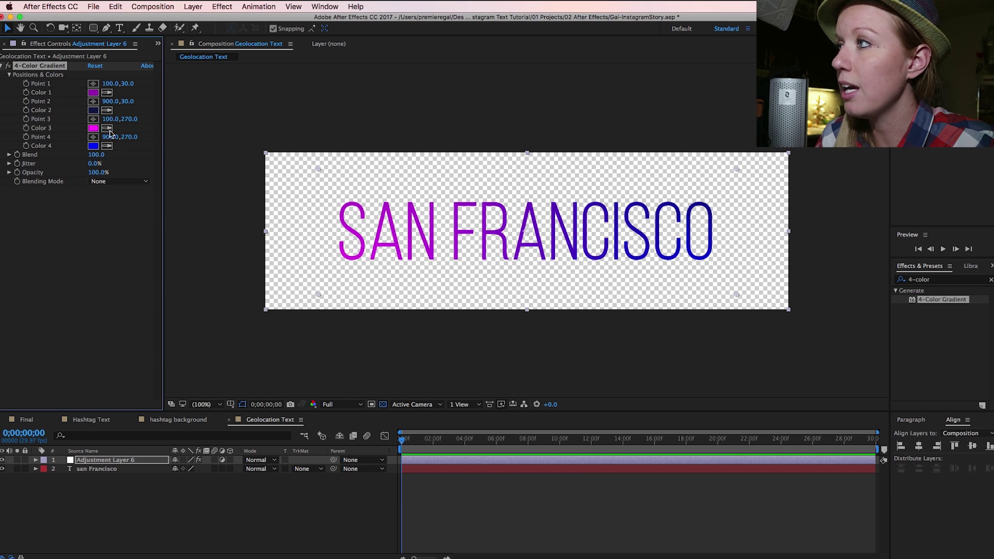
- Set the gradient's Color 3 to a dark purple
left_click(93, 128)
left_click(220, 272)
mouse_move(220, 272)
left_mouse_down()
mouse_move(289, 266)
mouse_move(277, 263)
mouse_move(275, 304)
left_mouse_up()
left_click(383, 236)
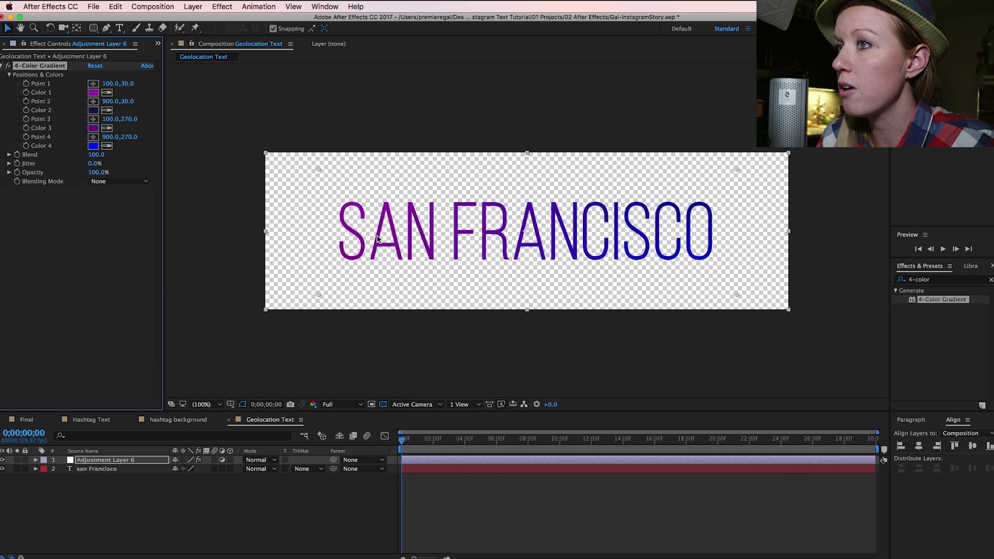
- Set the gradient's Color 4 to a muted violet, RGB 91, 43, 190, and deselect the adjustment layer
left_click(94, 146)
left_click(298, 269)
left_click_drag(298, 269, 302, 273)
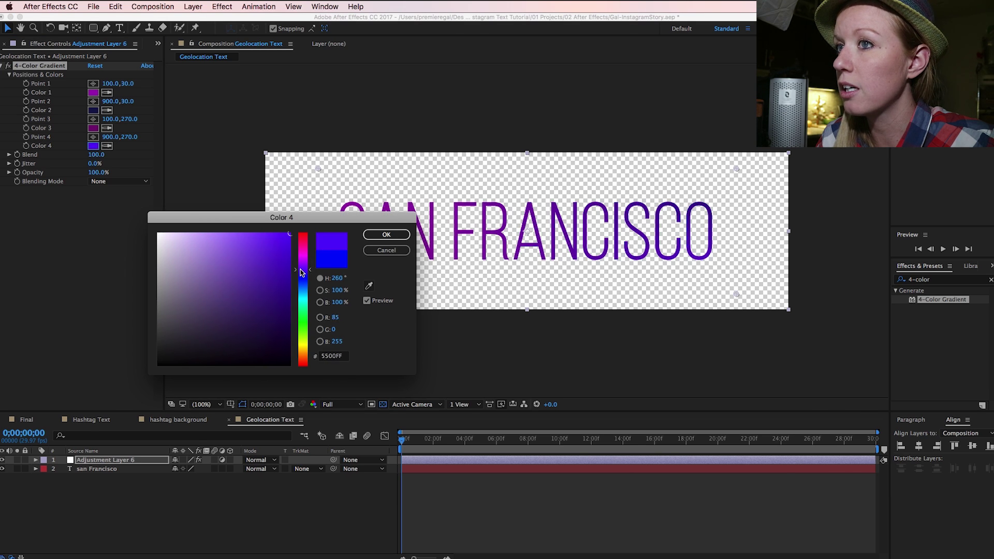
left_click_drag(286, 236, 260, 266)
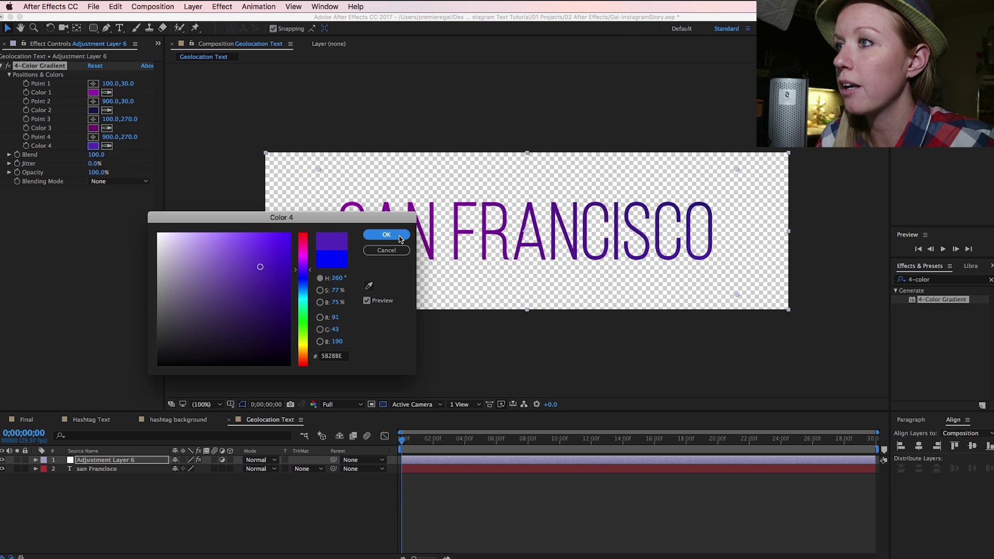
left_click(386, 235)
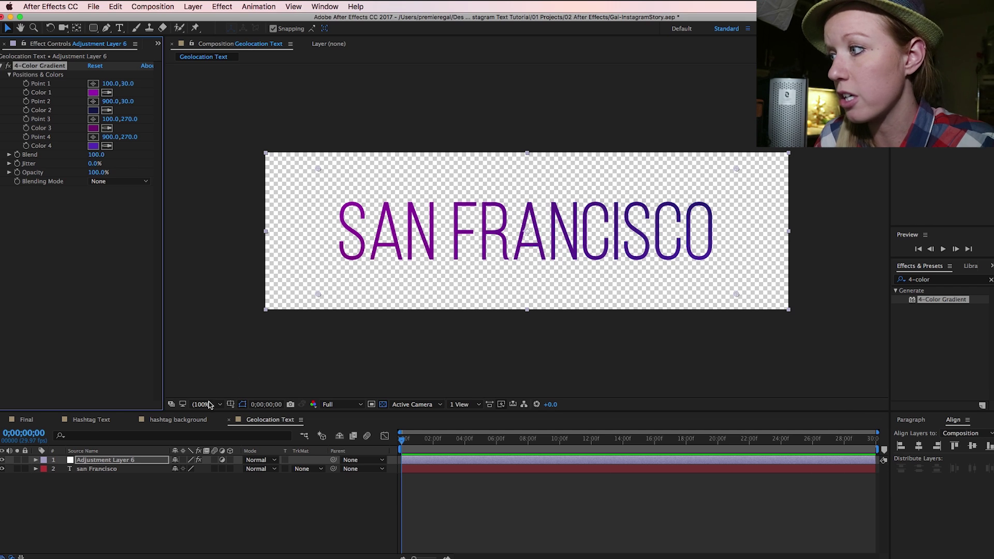
left_click(169, 498)
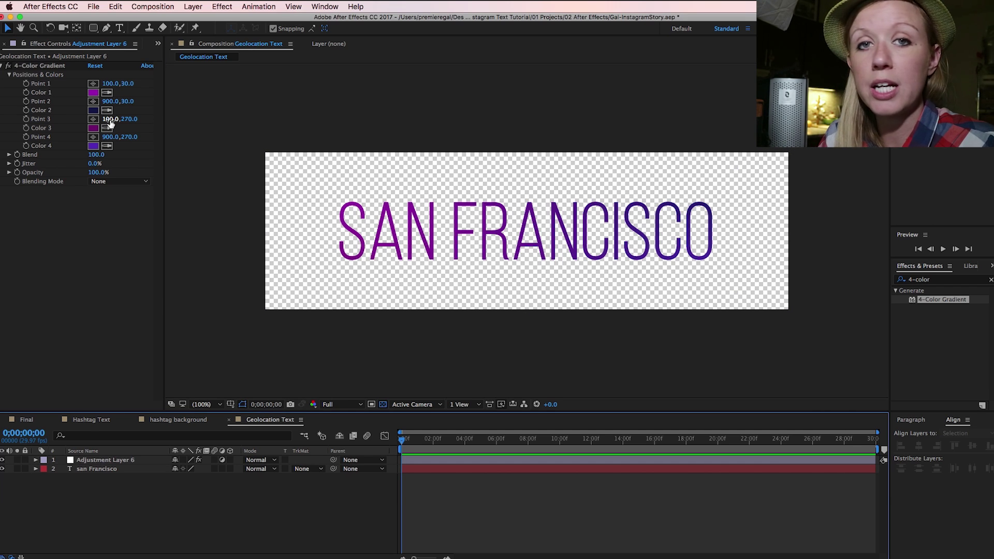
- Create a new 1000 x 300 px composition named Geolocation Background with a 30-second duration
left_click(158, 45)
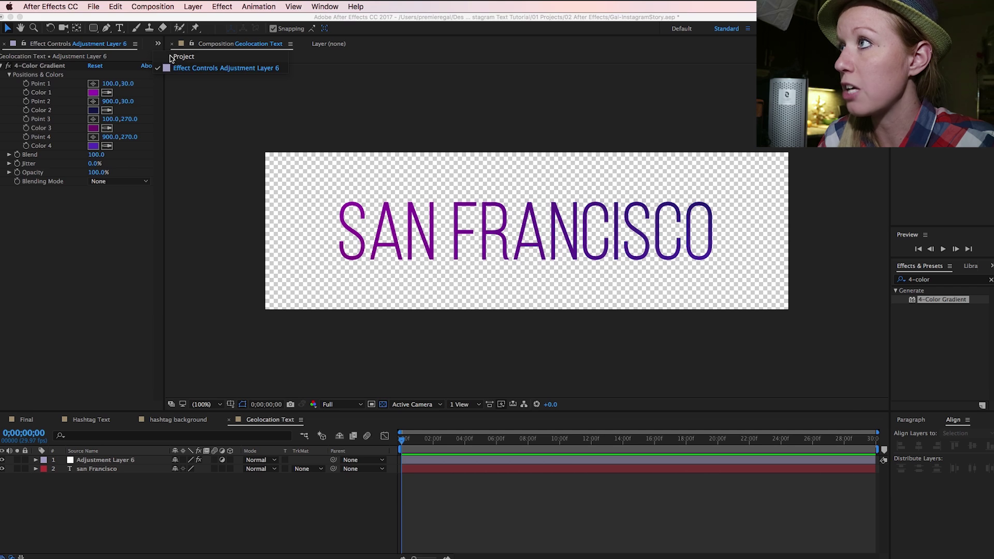
left_click(176, 57)
right_click(53, 242)
left_click(84, 251)
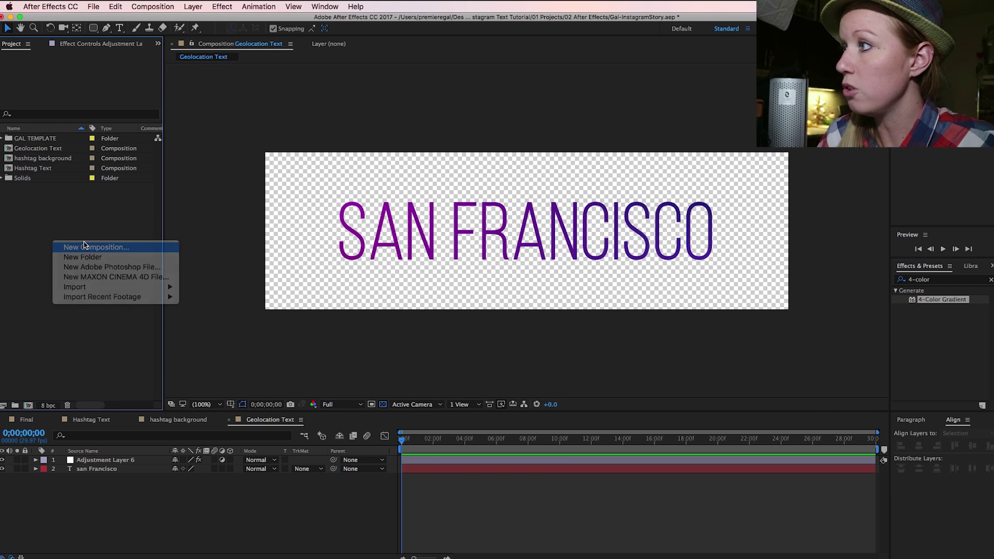
type("Geolocation Background")
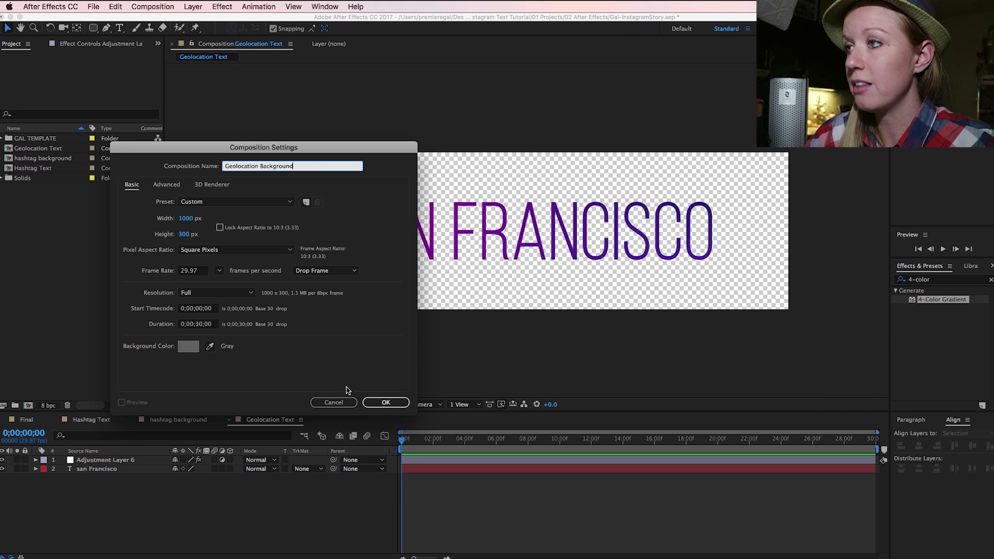
left_click(398, 404)
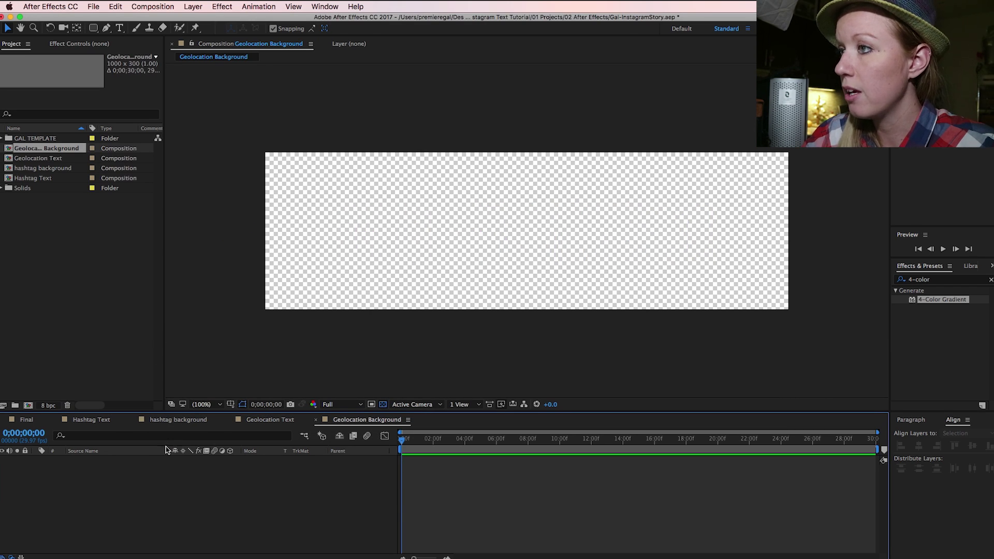
- Draw a wide white rounded rectangle filling most of the composition and center it vertically and horizontally
left_click_drag(93, 28, 125, 42)
left_click_drag(302, 175, 754, 281)
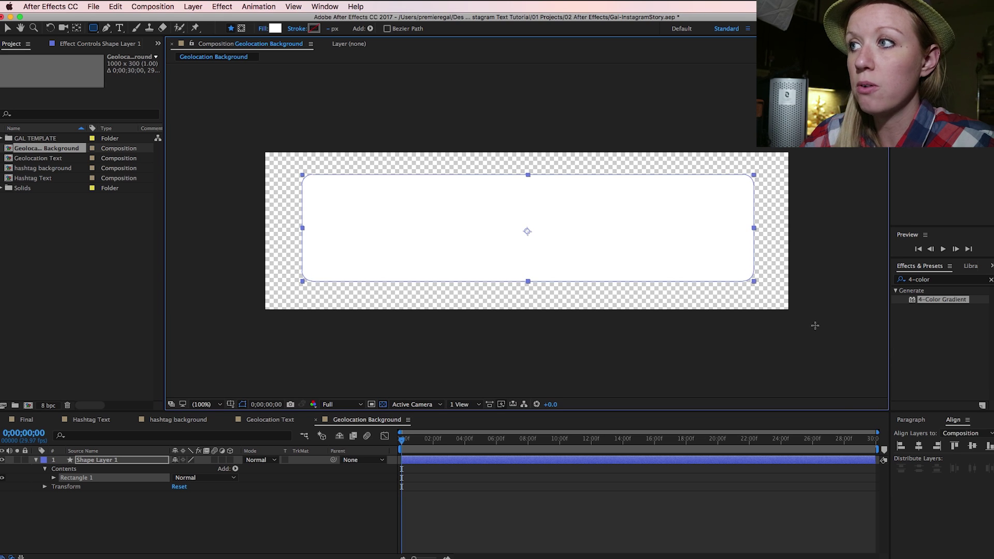
left_click(972, 446)
left_click(919, 447)
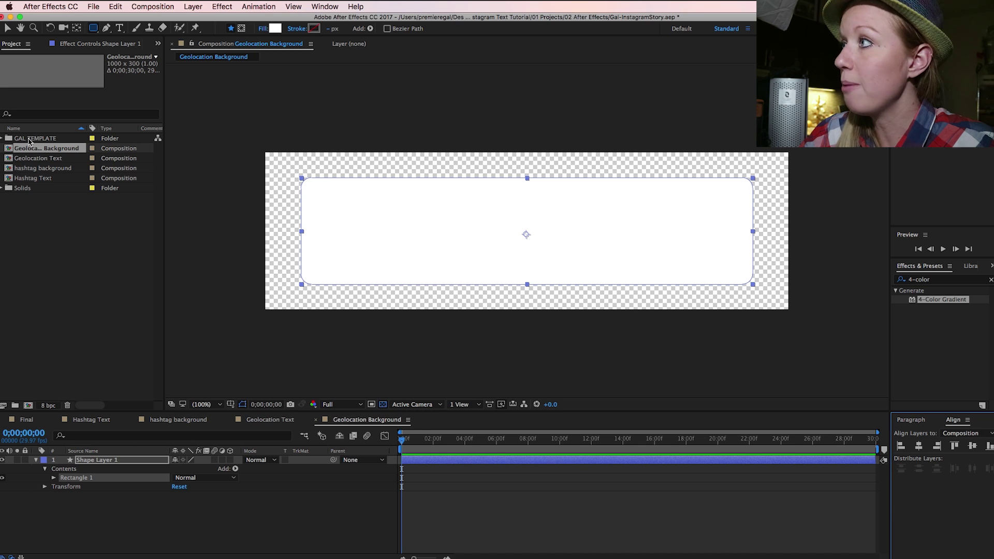
- Add the Geolocation Text composition above the rectangle layer and new-map-point.png from the Solids folder as the uppermost layer
left_click(31, 159)
left_click_drag(37, 171, 104, 462)
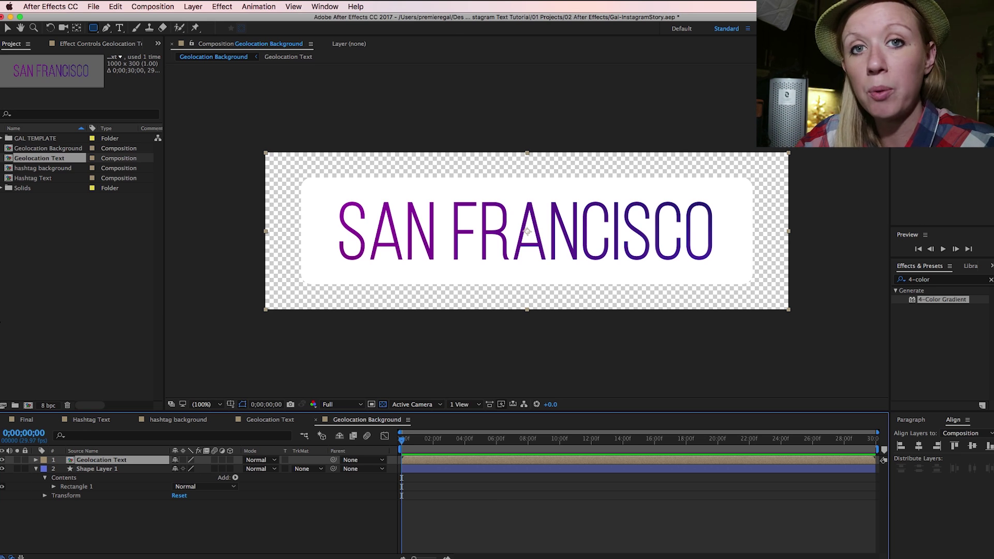
left_click(2, 188)
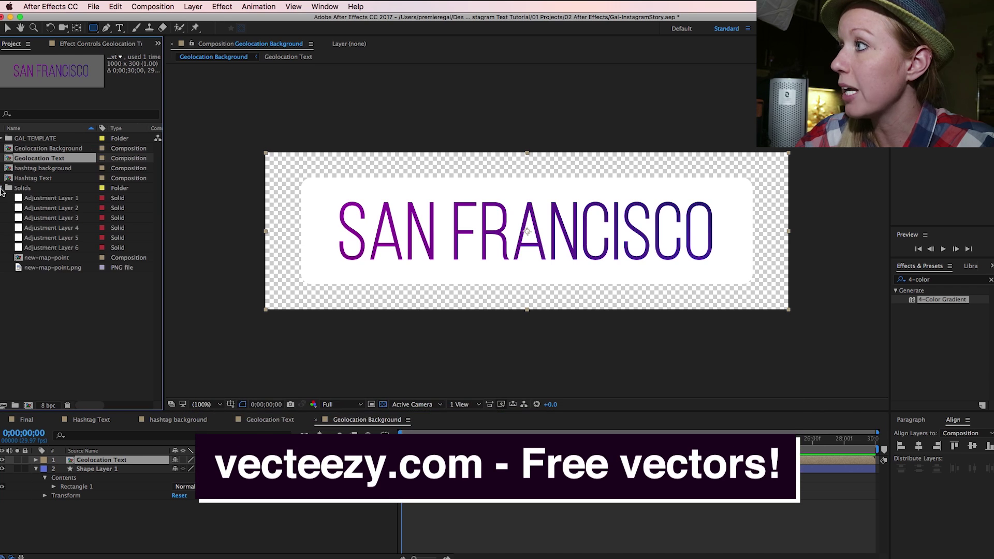
left_click(49, 268)
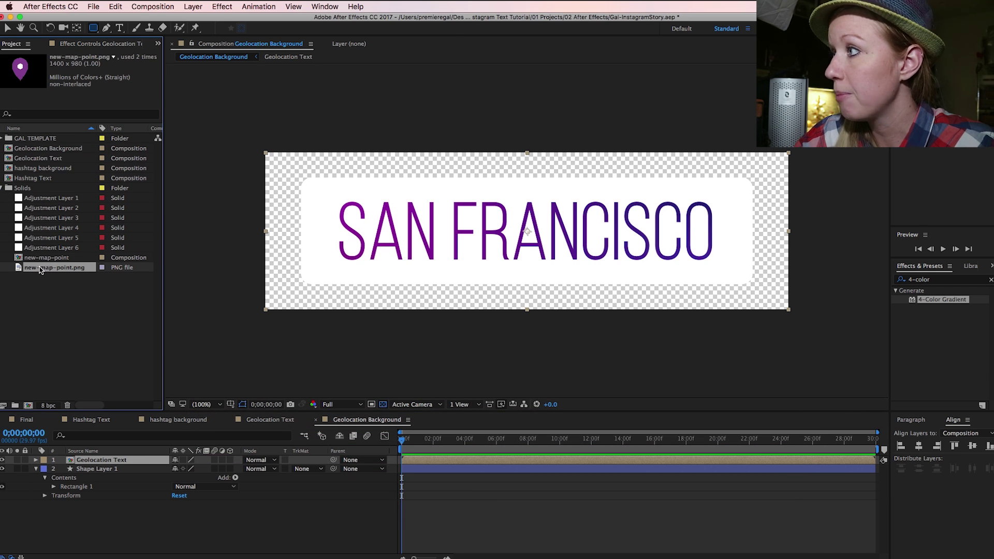
left_click_drag(39, 269, 91, 461)
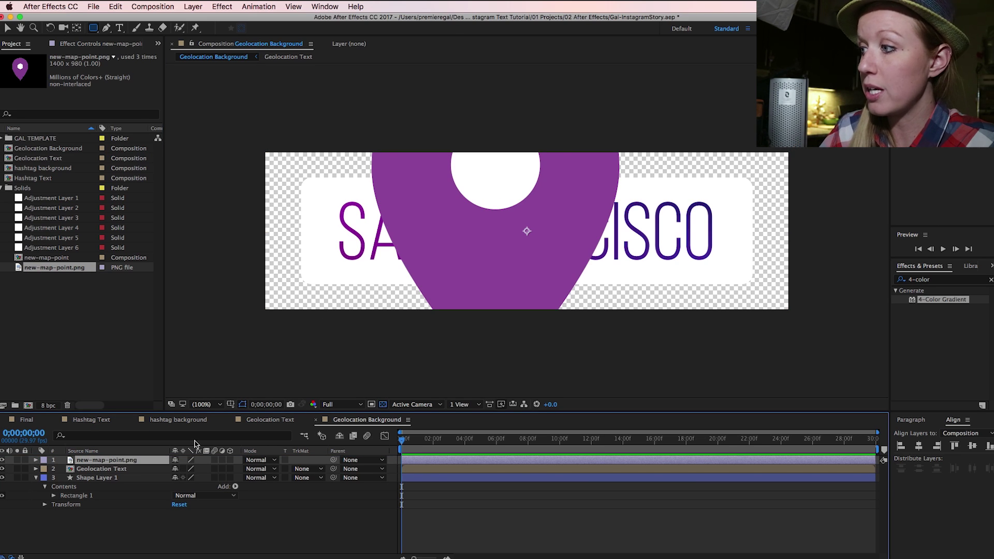
- Scale the map pin image to 15% and move it just in front of the word SAN
key("s")
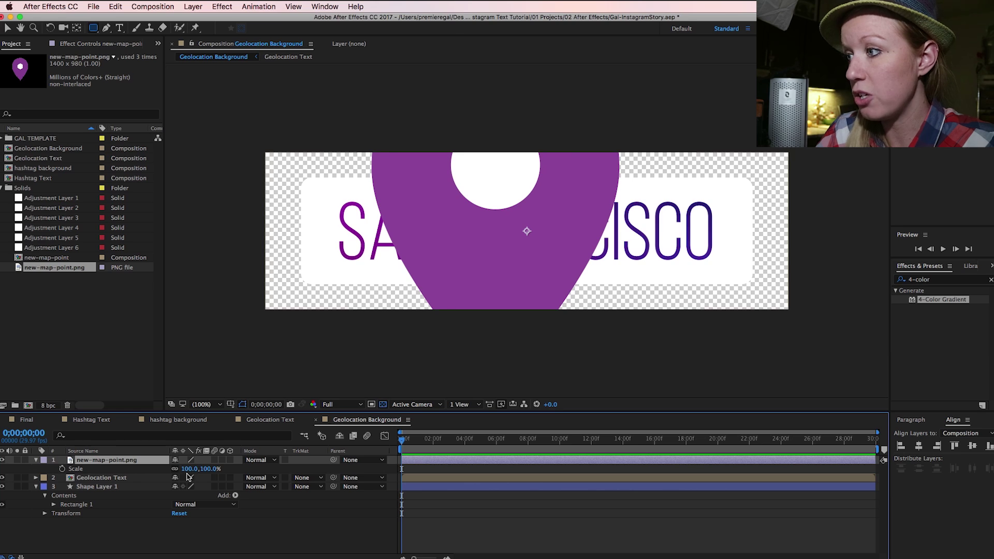
left_click_drag(186, 468, 139, 464)
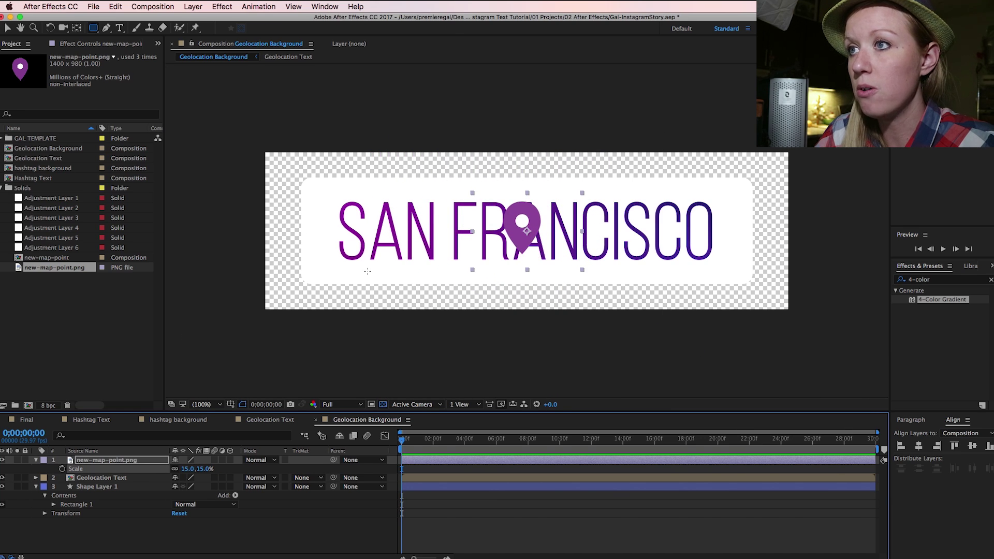
left_click(7, 28)
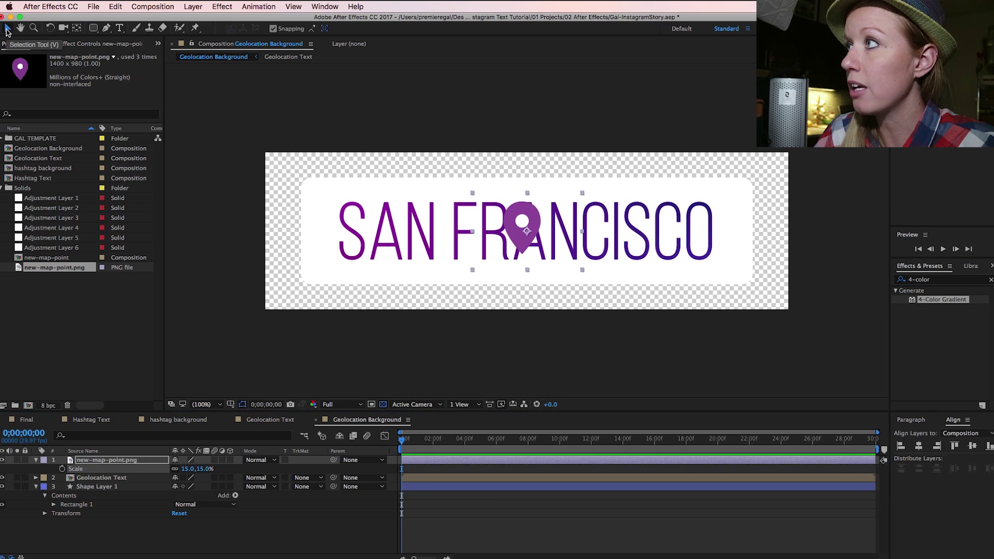
left_click_drag(507, 220, 337, 224)
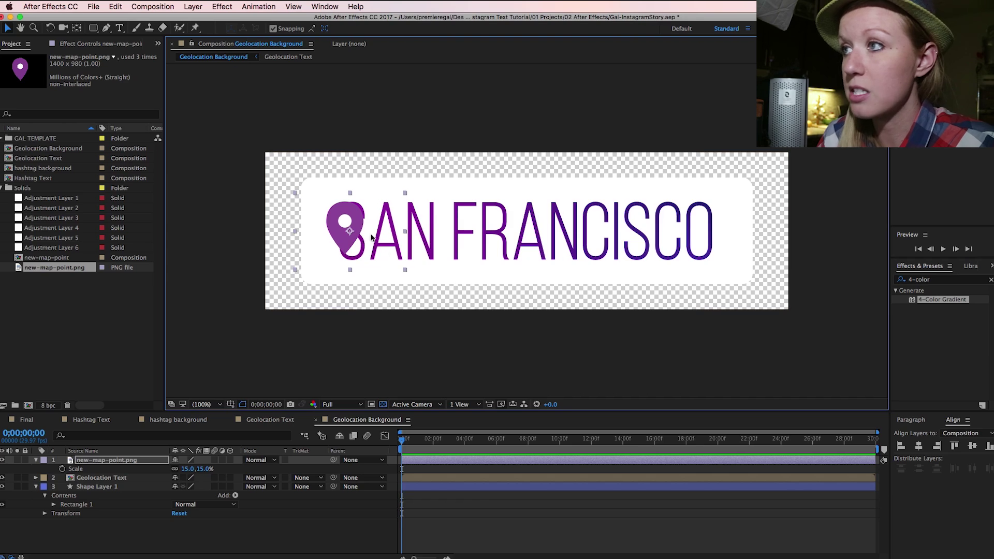
left_click_drag(335, 221, 316, 227)
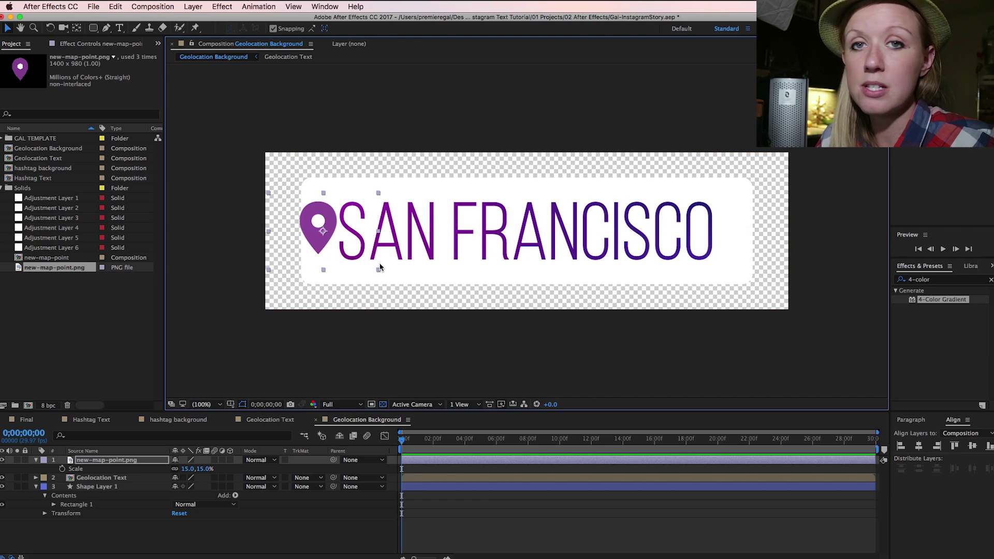
- Widen the white rounded rectangle slightly and shift it left so it frames both the map pin and the text
left_click(538, 284)
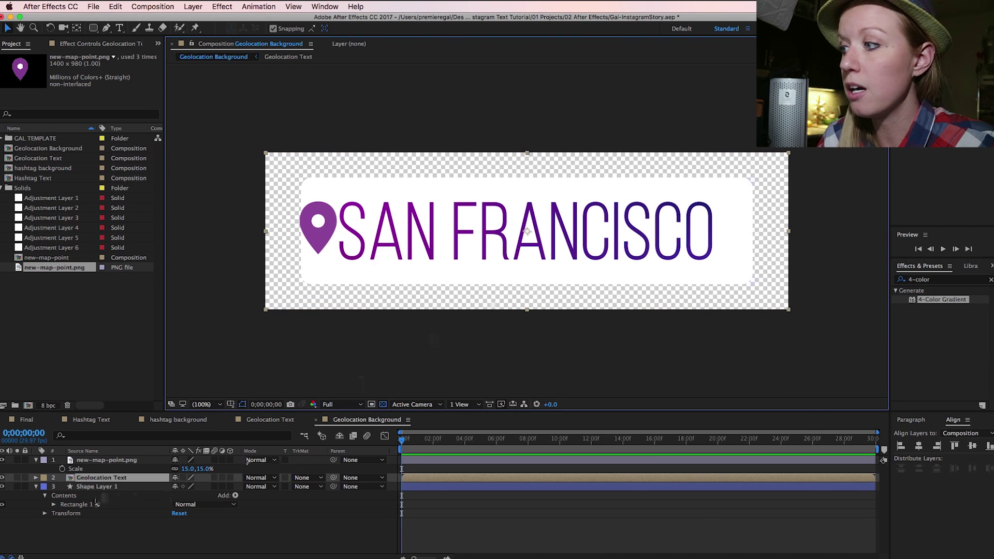
left_click(552, 281)
left_click_drag(753, 231, 727, 234)
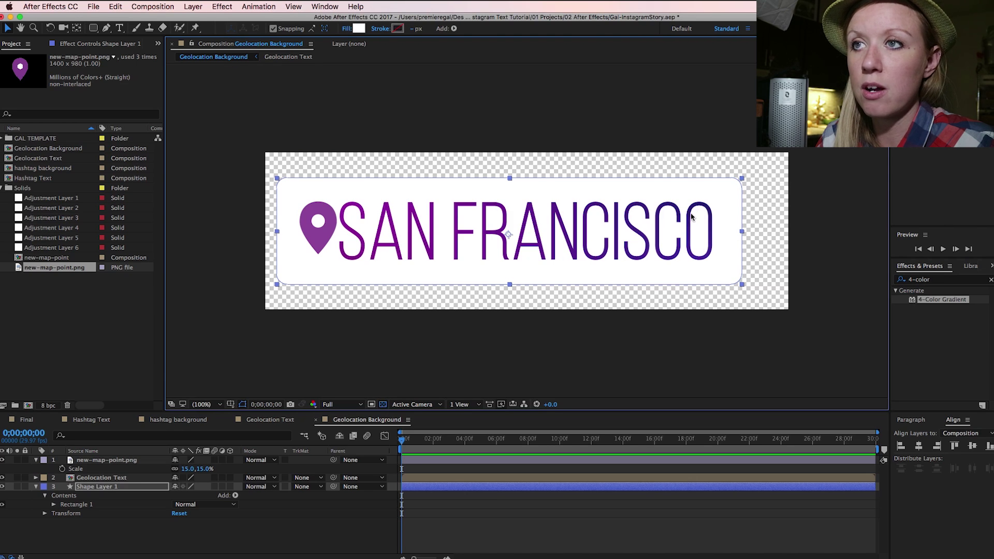
left_click_drag(349, 284, 347, 283)
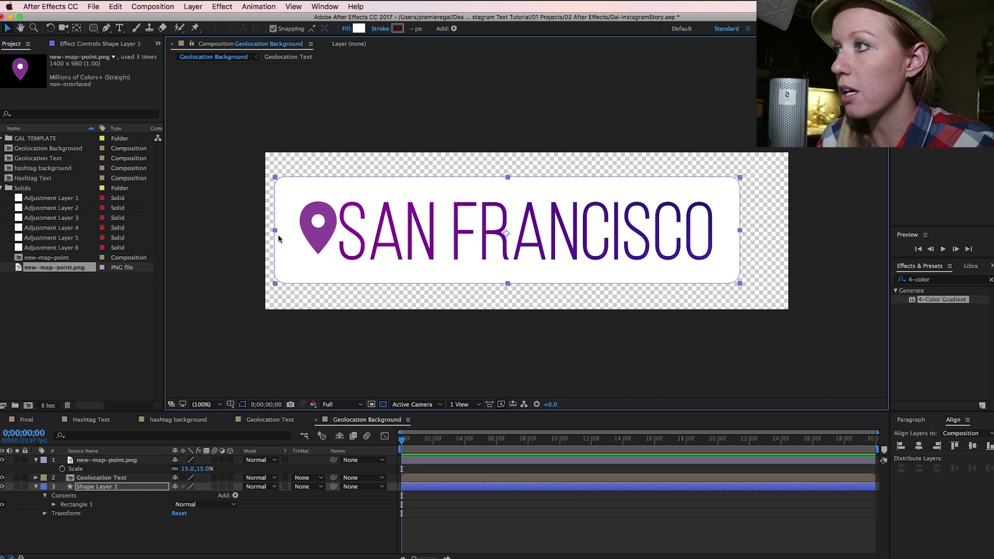
- Move the map pin slightly further left, away from the first letter of the text
left_click(382, 290)
left_click(318, 228)
left_click_drag(318, 228, 309, 228)
- Move the Geolocation Text layer slightly right to leave a clear gap after the map pin, and deselect it
left_click(126, 474)
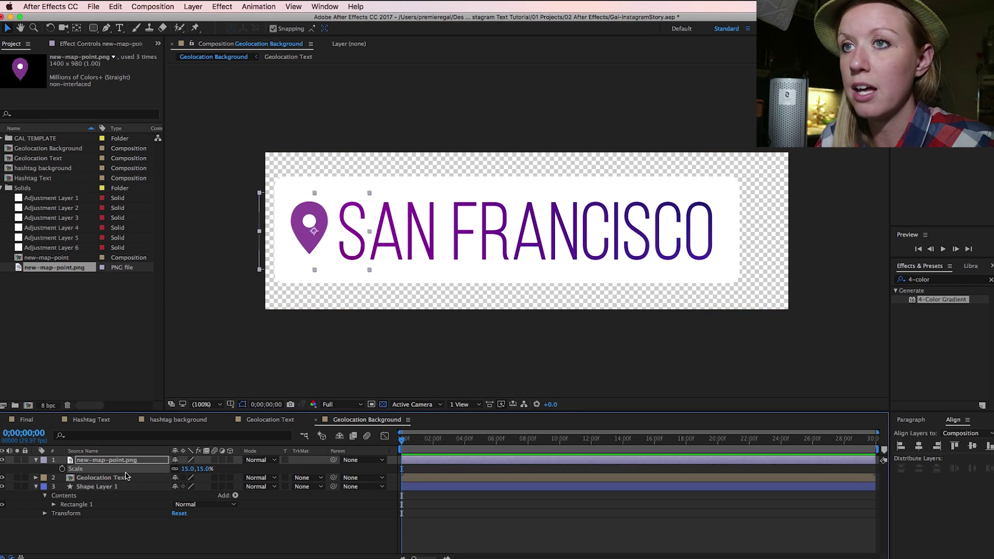
key("shift+Right")
left_click(473, 355)
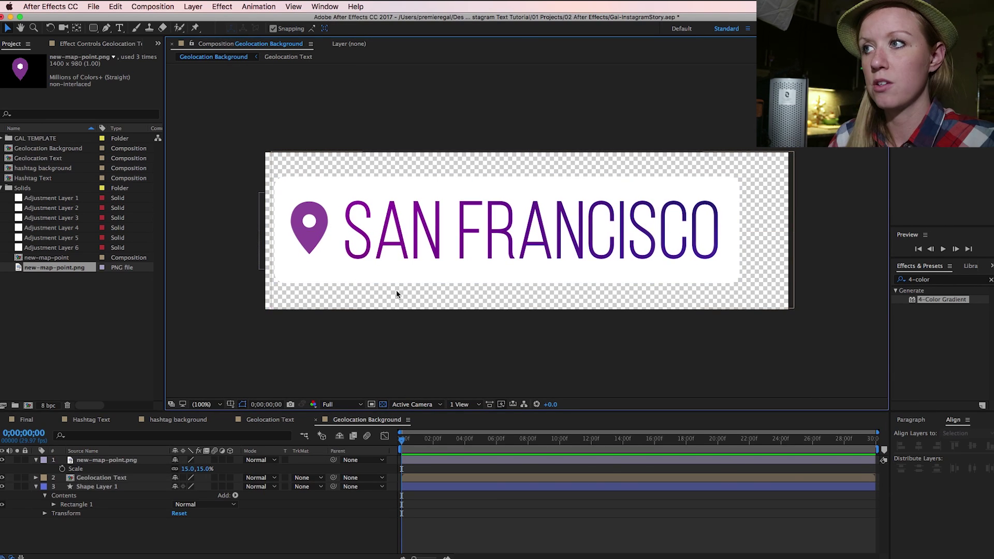
left_click(361, 238)
left_click(395, 235)
left_click_drag(395, 235, 399, 236)
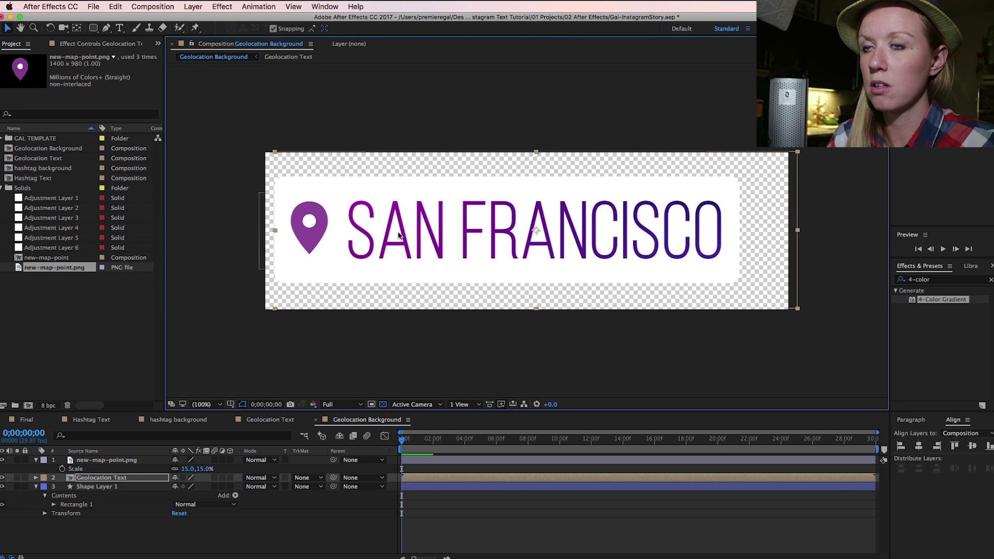
left_click(440, 372)
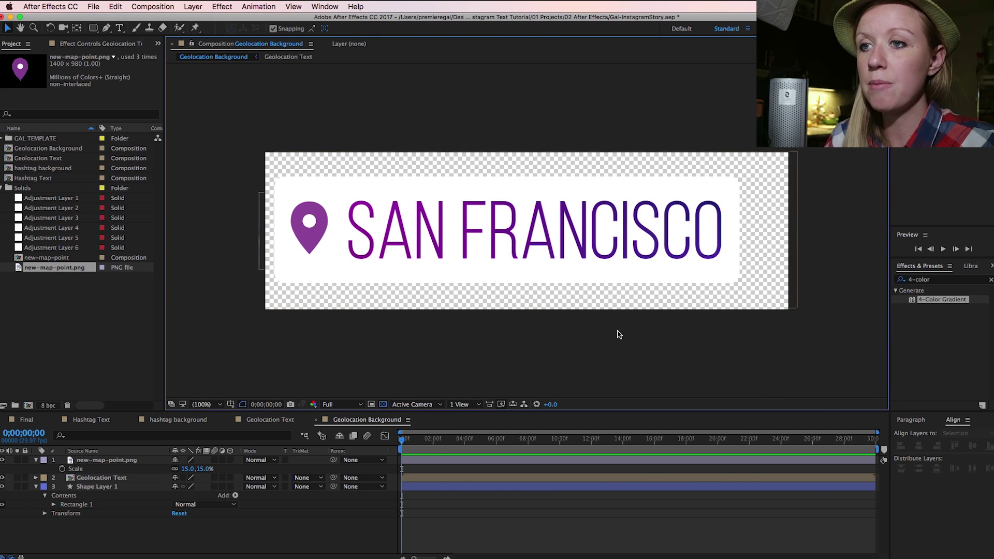
- Move the pin, text and white rectangle together to the right to center the label in the composition
left_click_drag(625, 333, 238, 149)
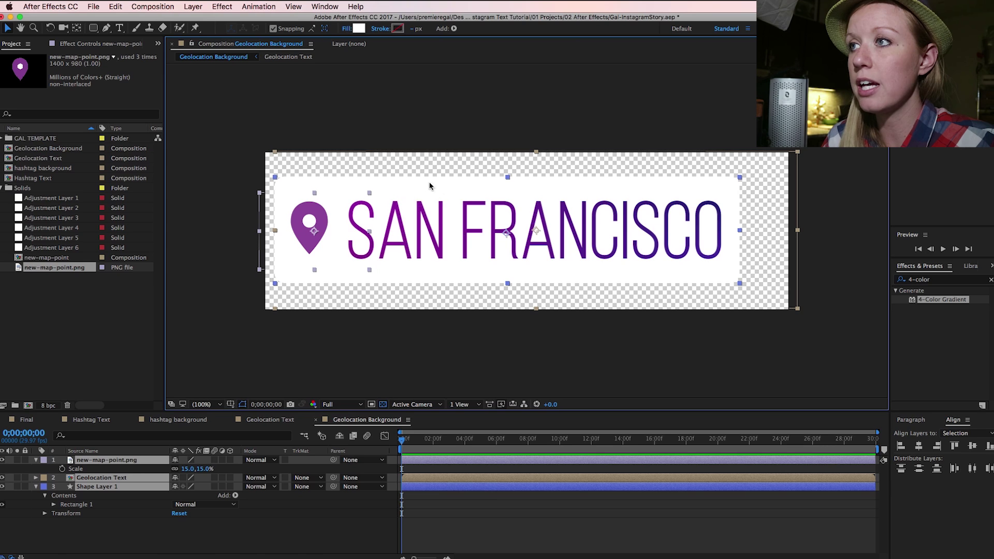
left_click_drag(601, 271, 623, 274)
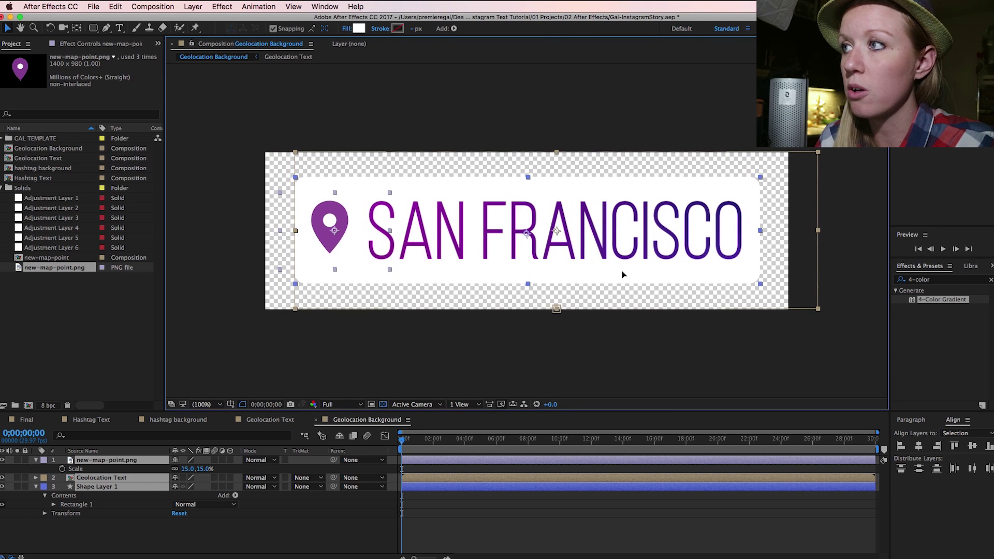
left_click(565, 357)
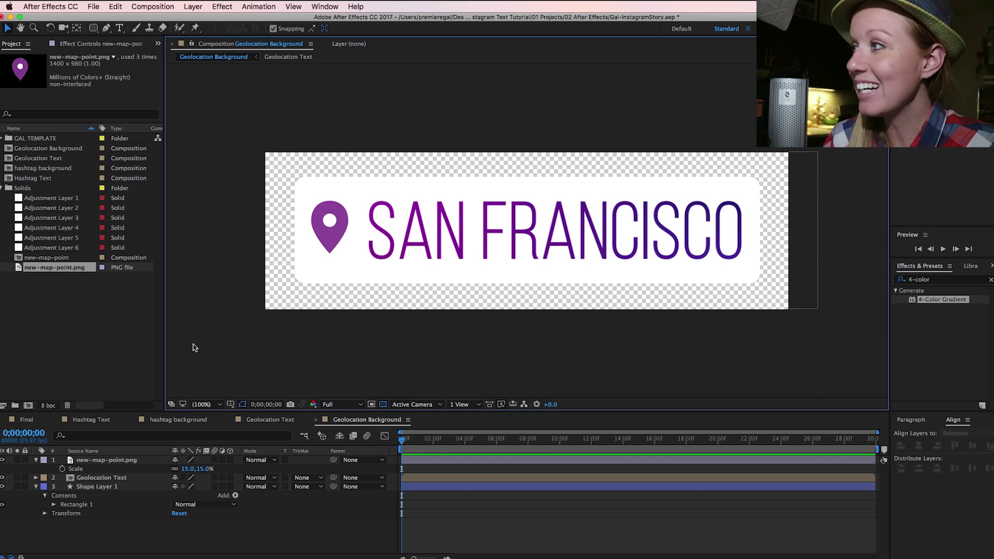
- Create a new composition named Caption Text, 1000 px wide and 500 px high
left_click(72, 352)
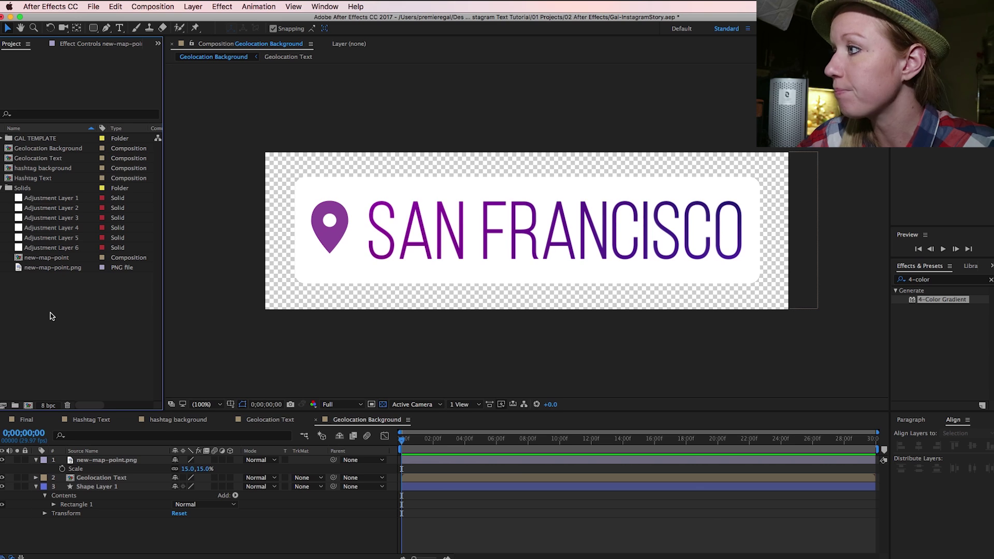
right_click(52, 316)
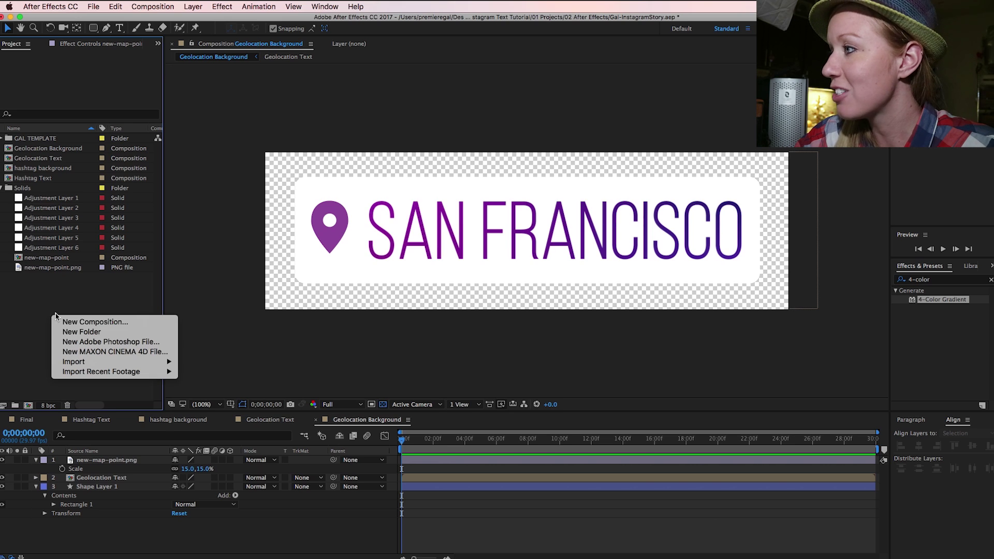
left_click(108, 317)
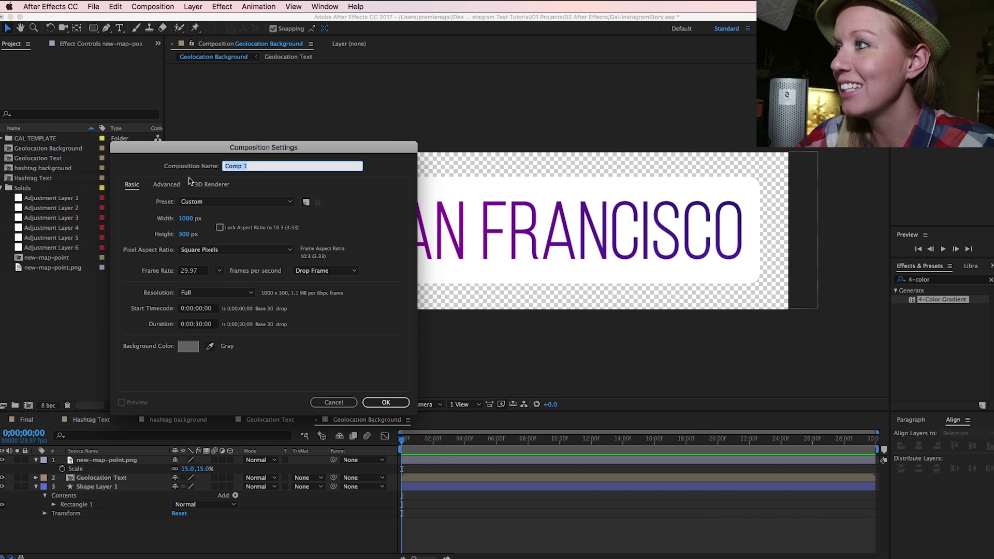
type("Caption")
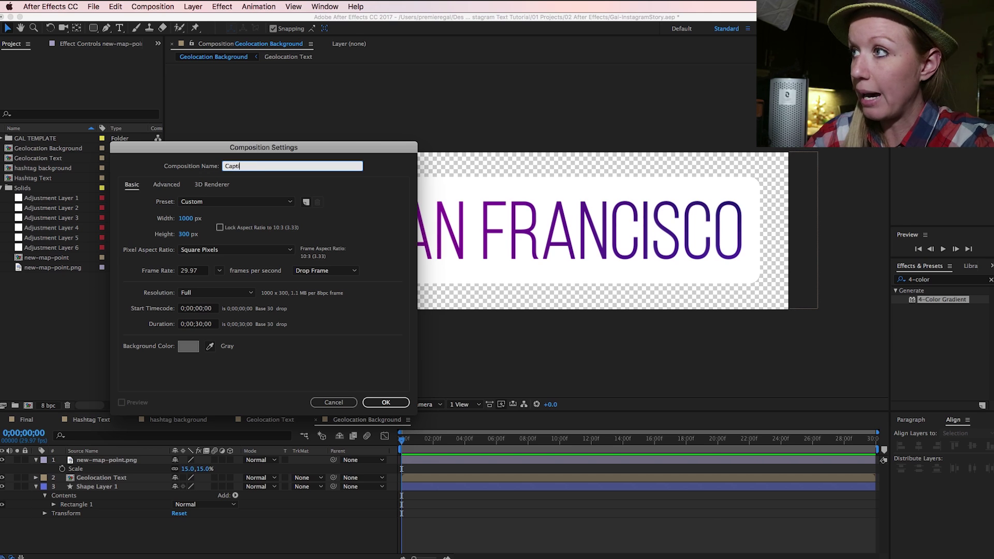
left_click(186, 236)
type("500")
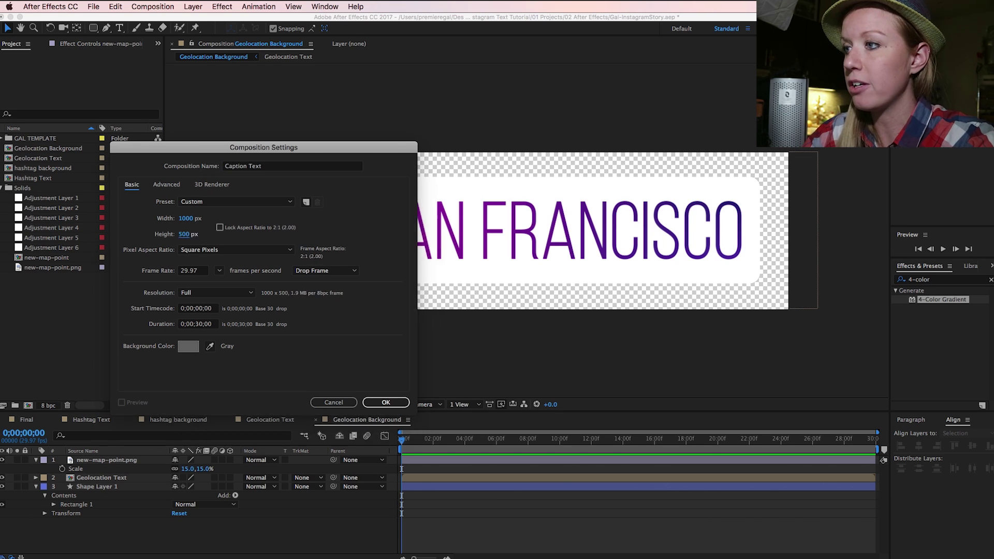
key("Return")
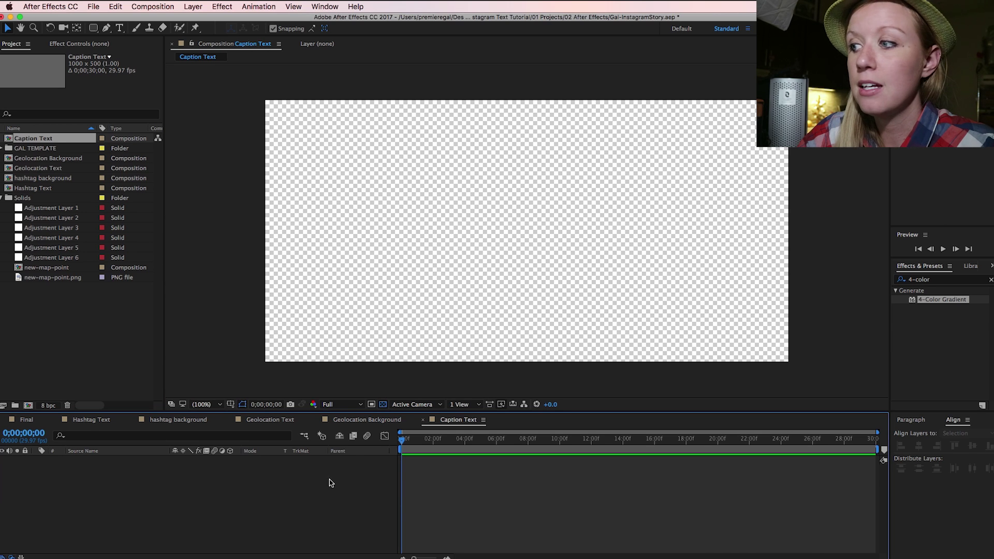
- Add a two-line text layer in the Caption Text composition reading "yaaaaasss" and "let's do this!"
left_click(119, 28)
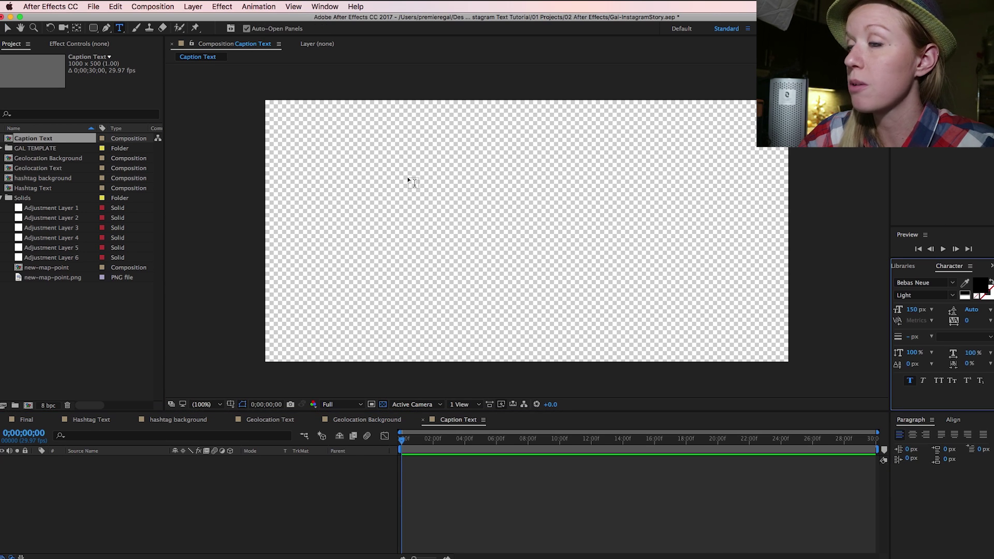
left_click(372, 181)
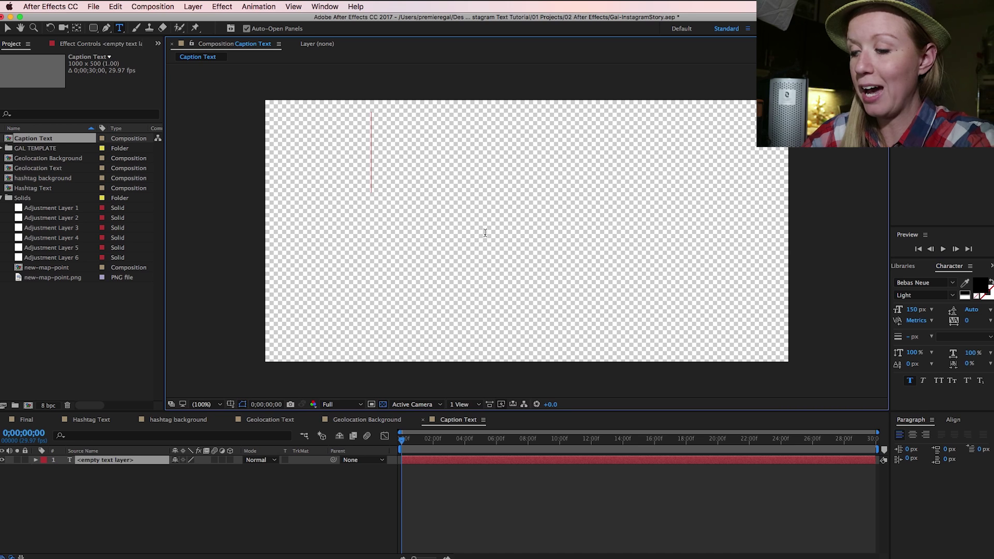
type("yaaaaasss")
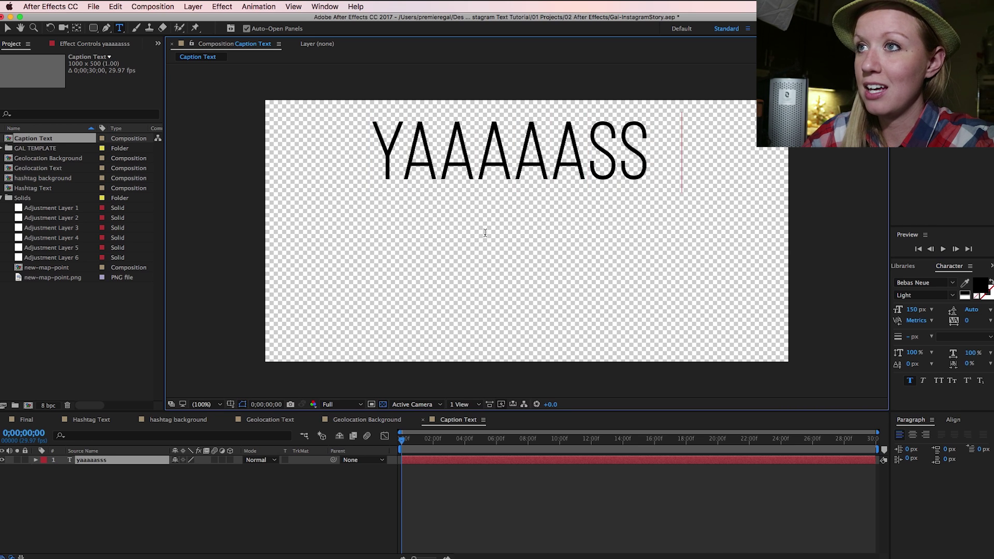
key("Return")
type("lets")
key("BackSpace")
type("'s do this!")
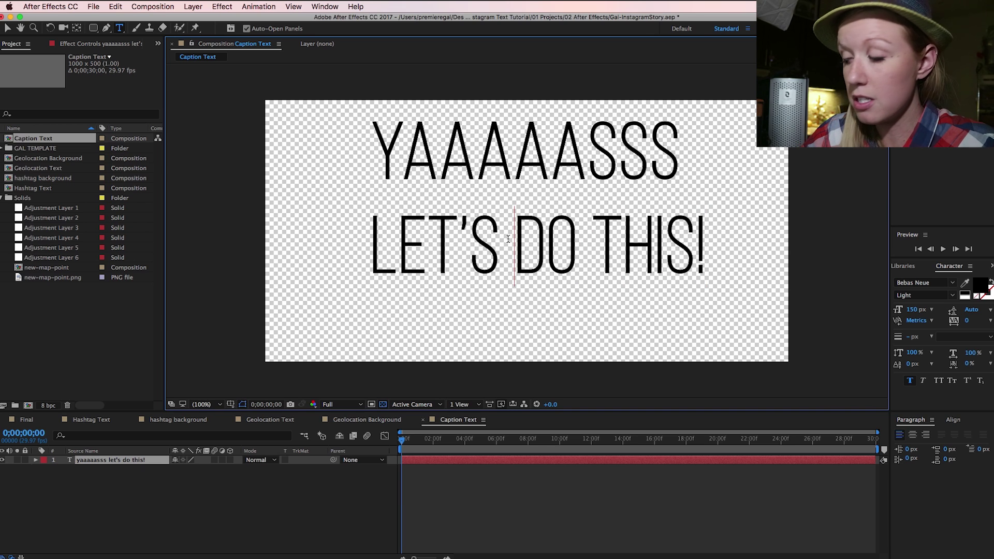
- Set the whole caption text to Helvetica Bold and turn off Faux Bold
key("super+a")
left_click(913, 282)
type("H")
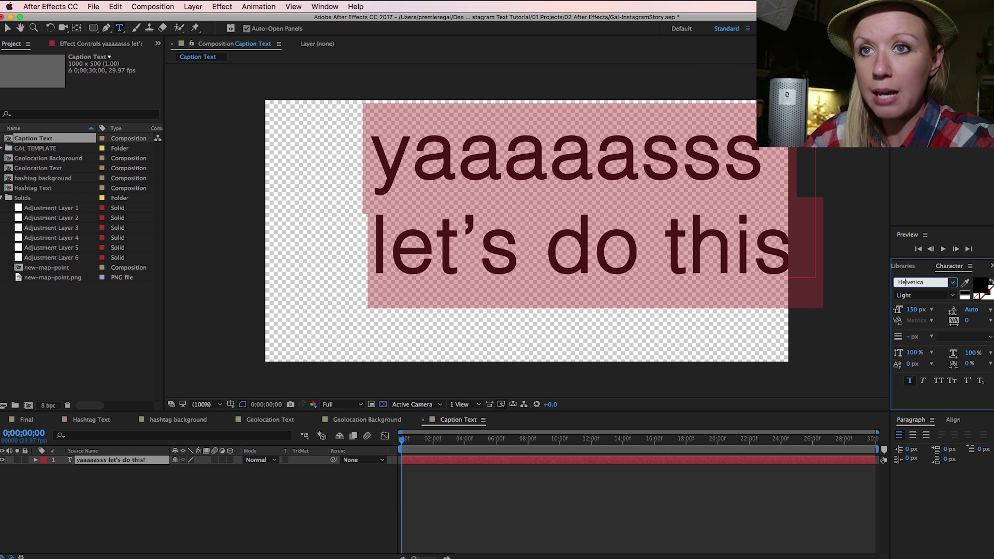
key("Return")
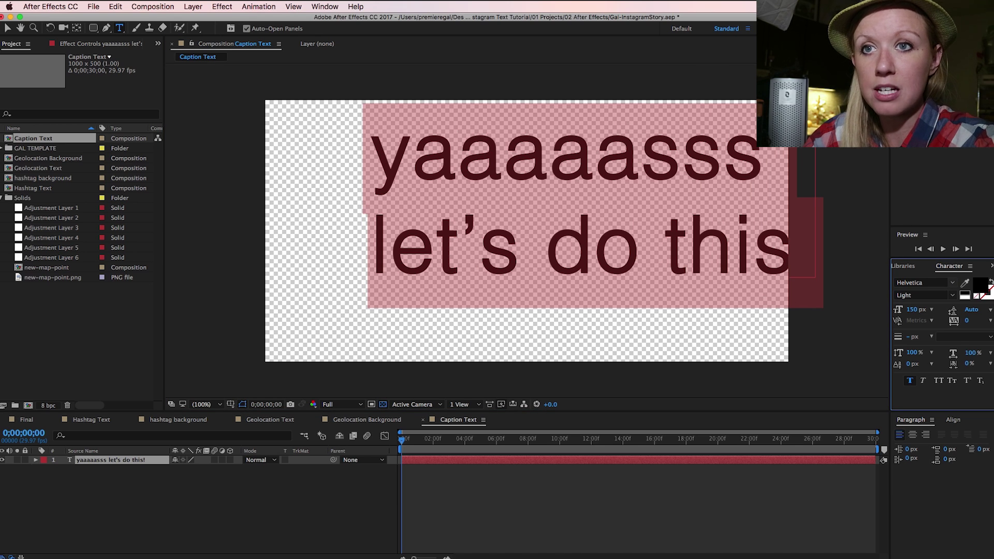
left_click(951, 294)
left_click(929, 344)
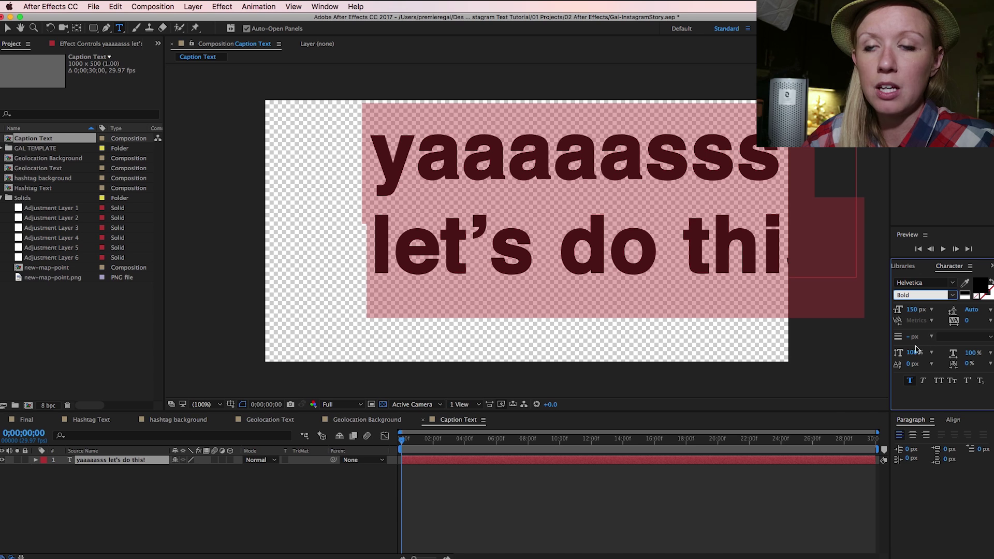
left_click(911, 380)
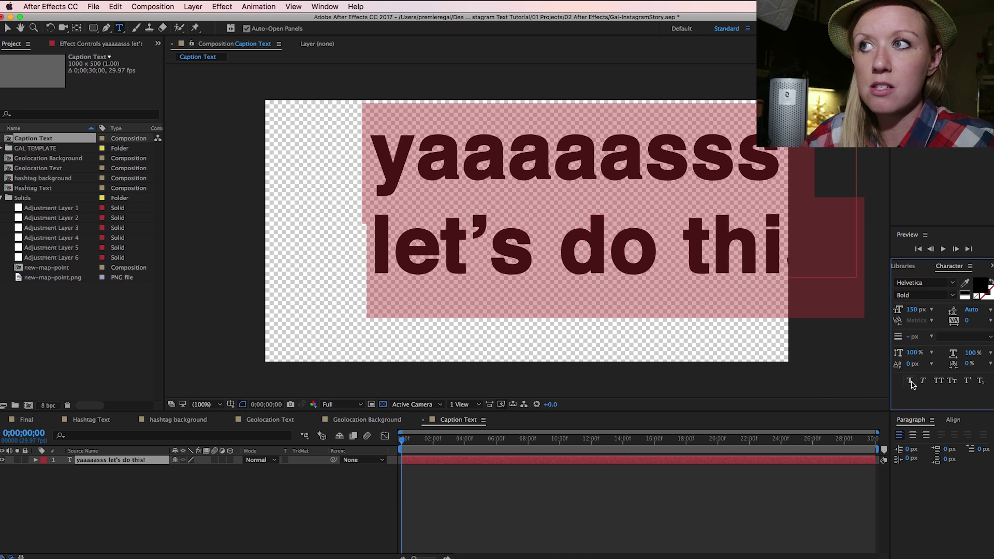
- Capitalize the first letter of each caption line so they read "Yaaaaasss" and "Let's do this!"
left_click(414, 151)
key("BackSpace")
type("Y")
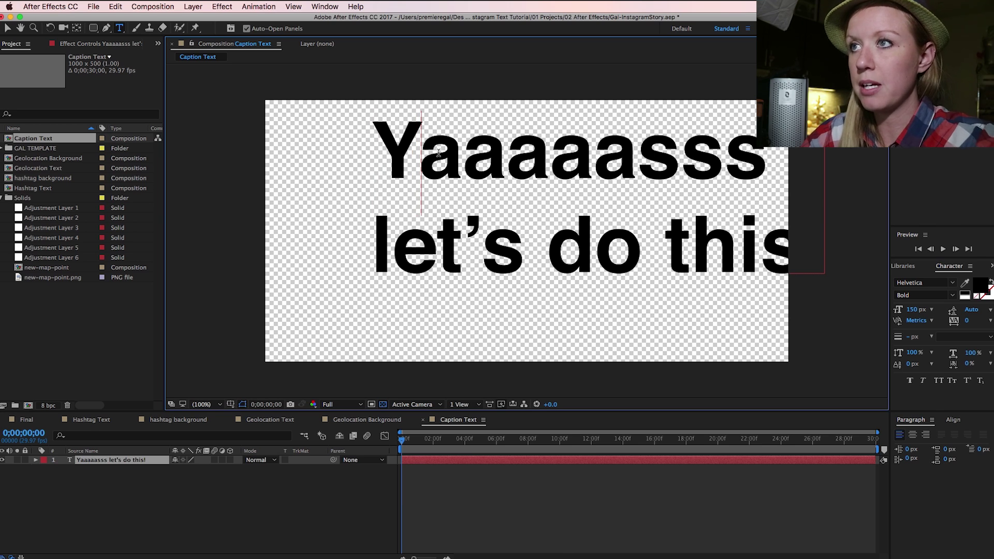
left_click(399, 234)
key("BackSpace")
type("L")
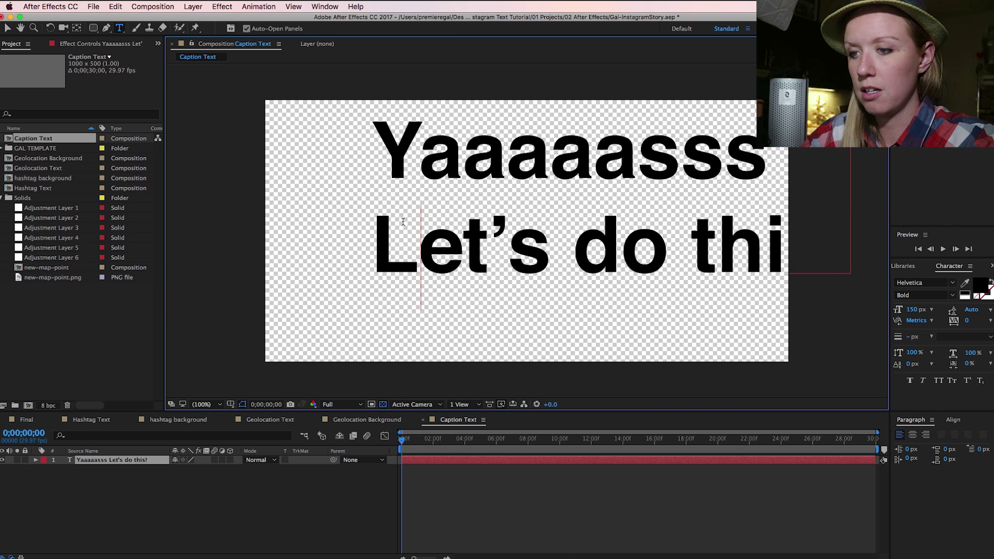
- Set the caption's font size to 120 px and center the text horizontally and vertically in the composition
key("super+a")
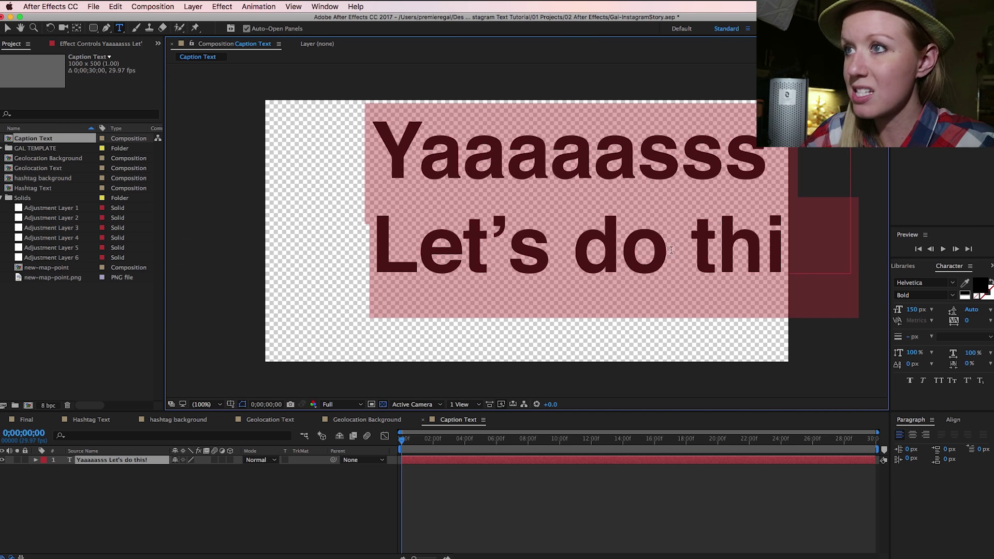
left_click(914, 309)
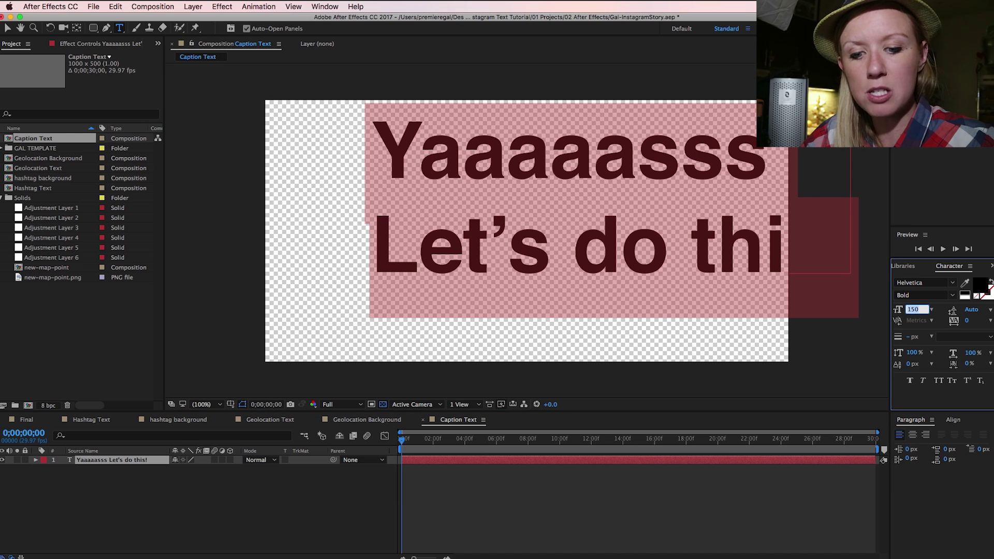
type("120")
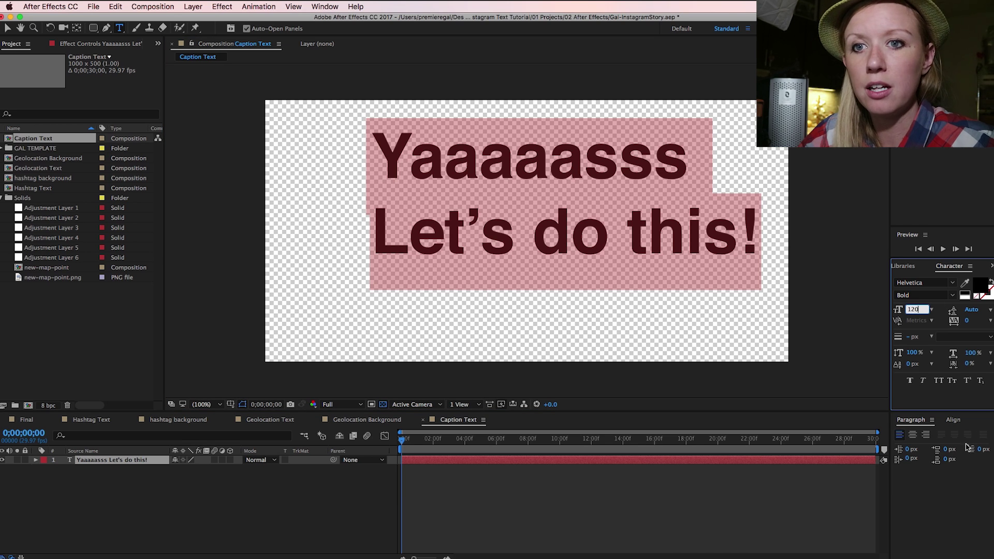
left_click(952, 421)
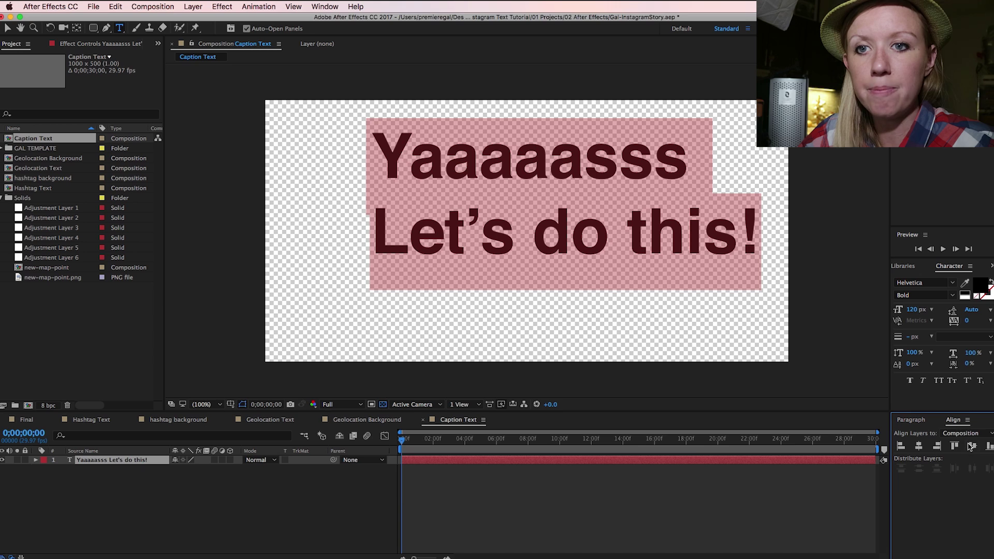
left_click(973, 447)
left_click(919, 447)
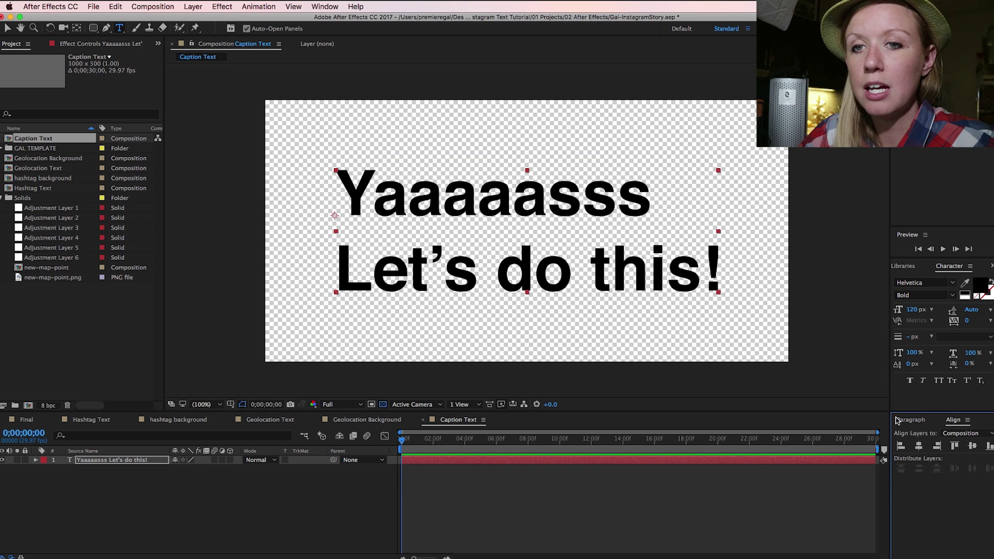
left_click(914, 421)
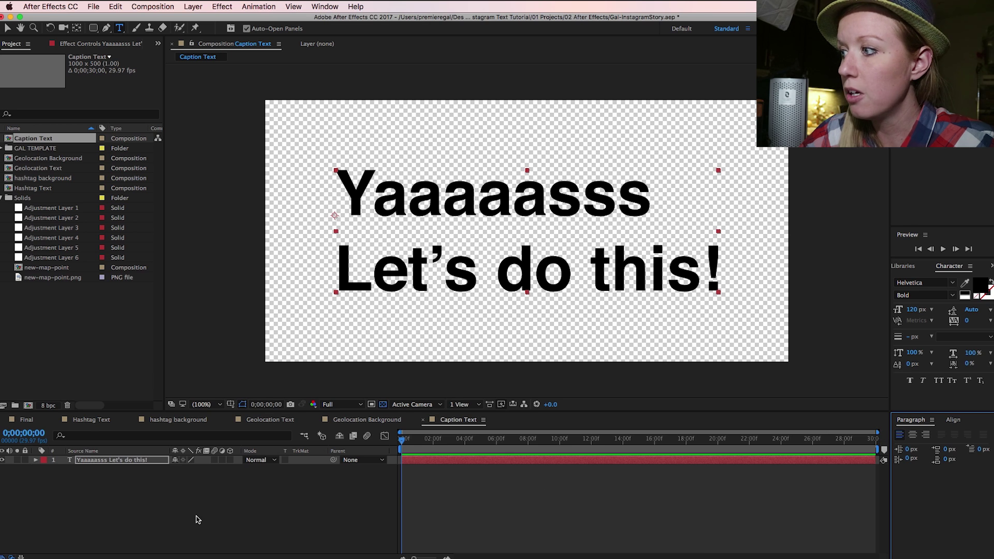
left_click(199, 520)
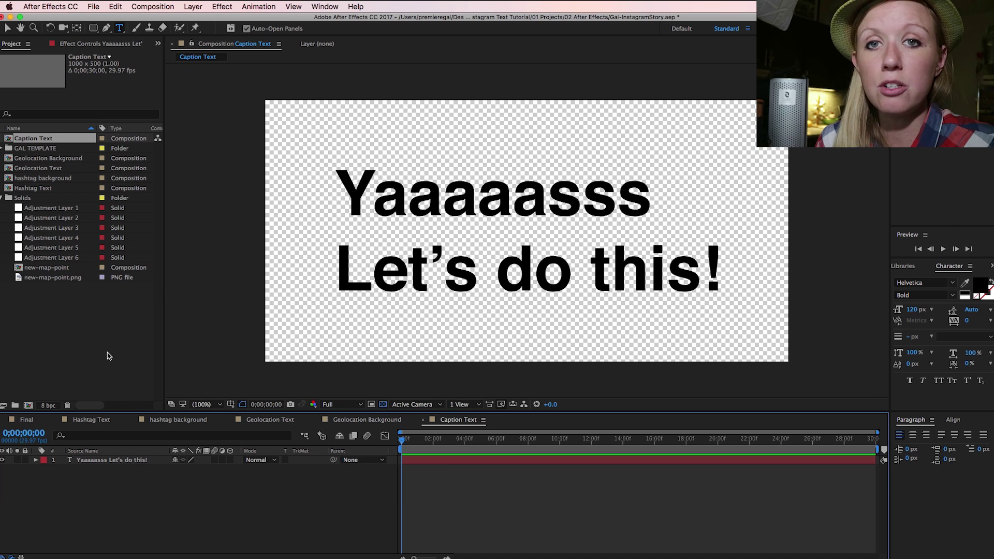
- Draw a white rounded rectangle as a separate shape layer covering the first caption line, with a margin around it
left_click(93, 28)
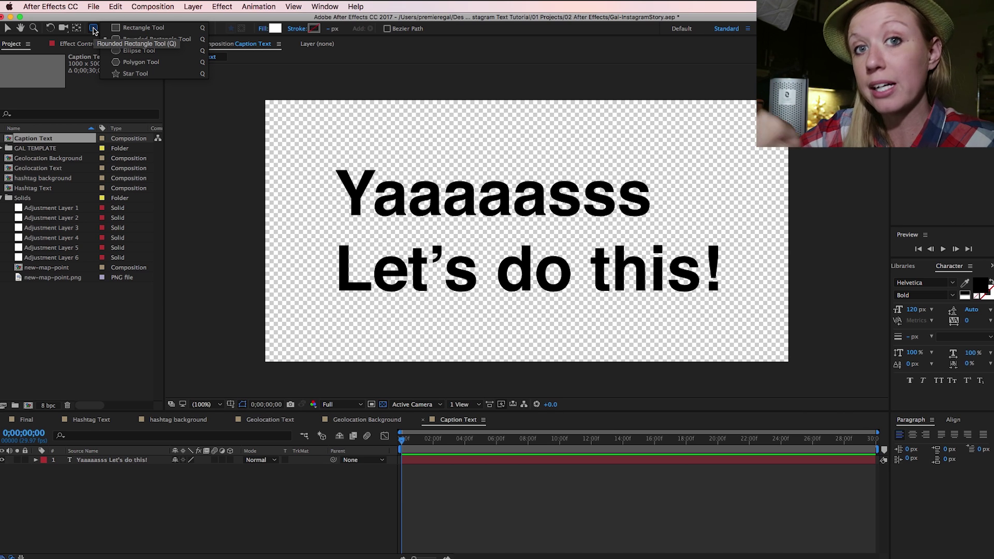
left_click(133, 40)
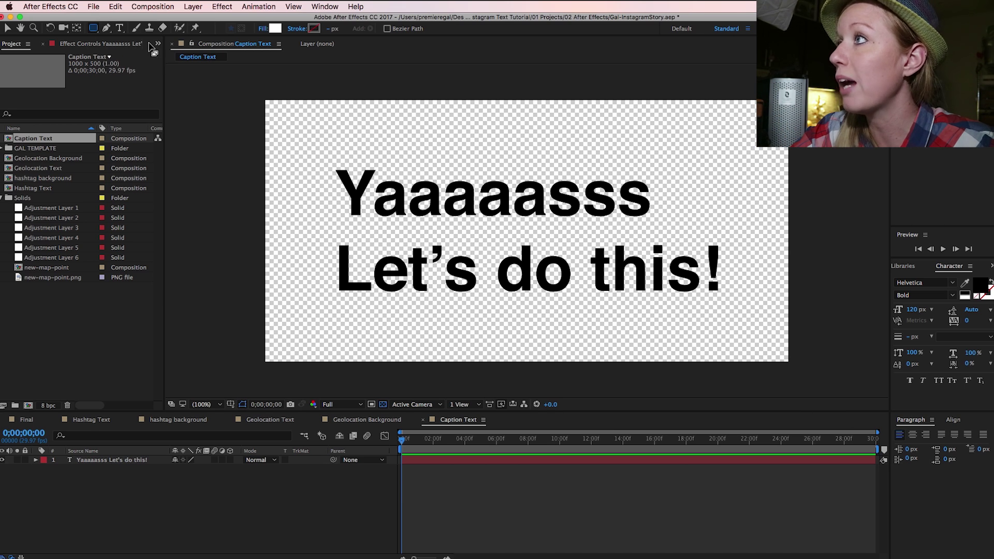
left_click_drag(328, 142, 673, 234)
left_click(8, 28)
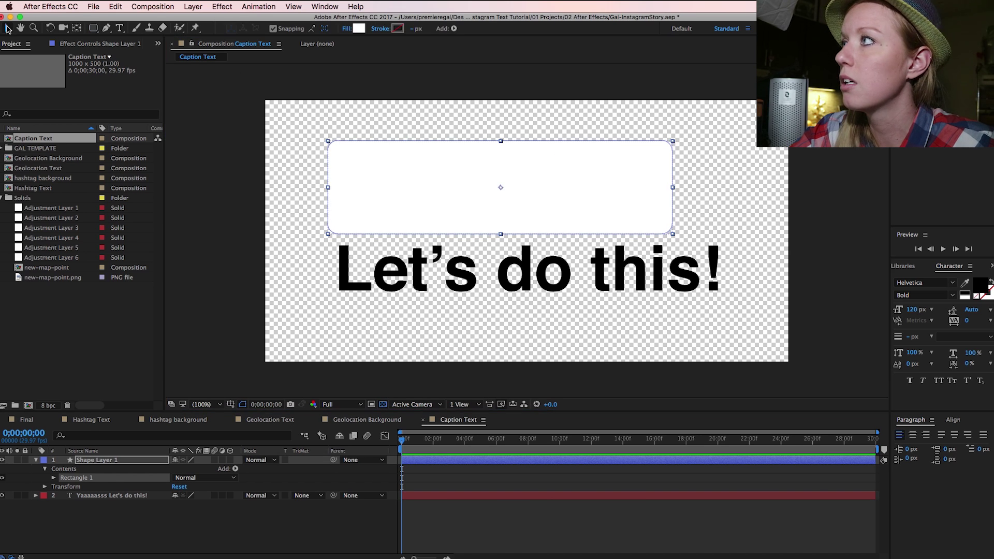
left_click(380, 202)
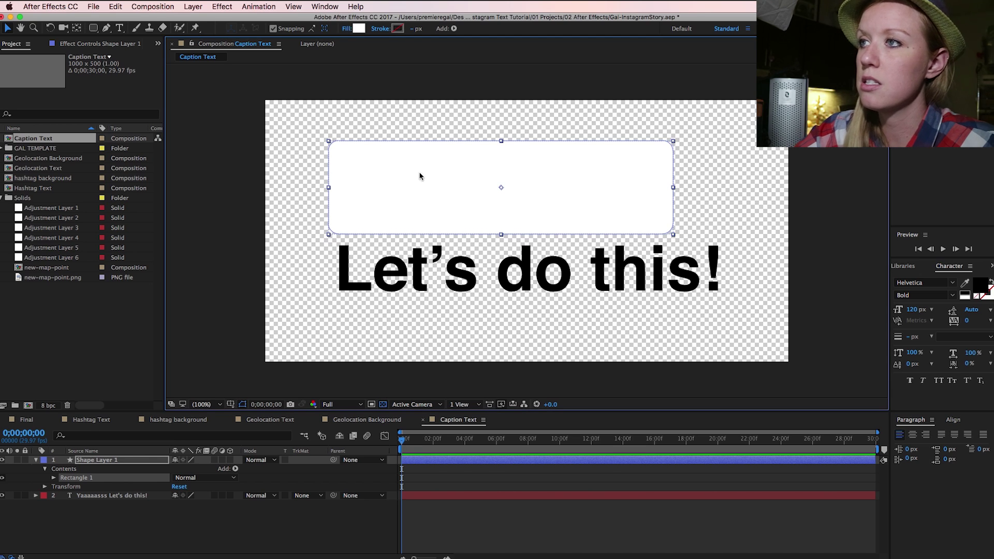
- Duplicate the white rounded rectangle layer and move the copy straight down over the second caption line
left_click(87, 459)
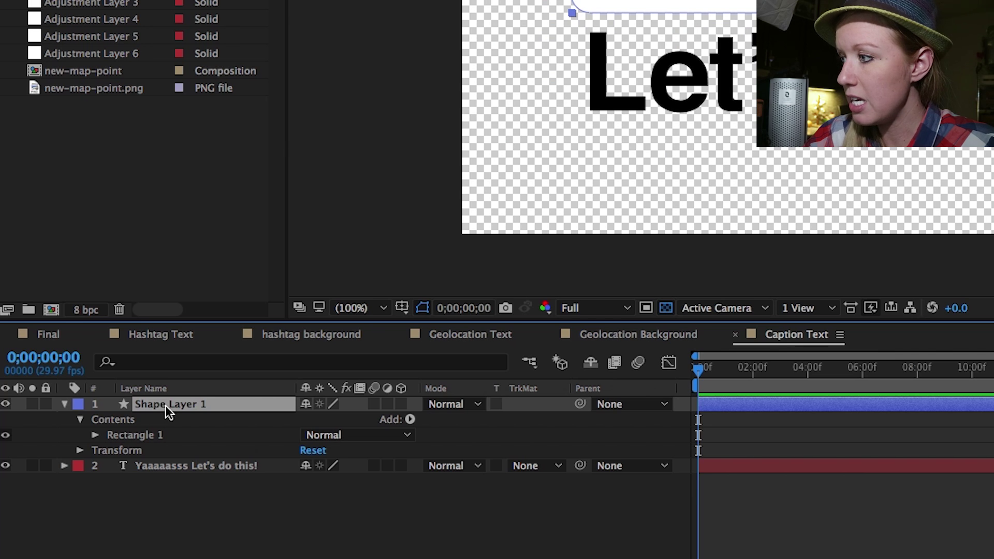
key("super+d")
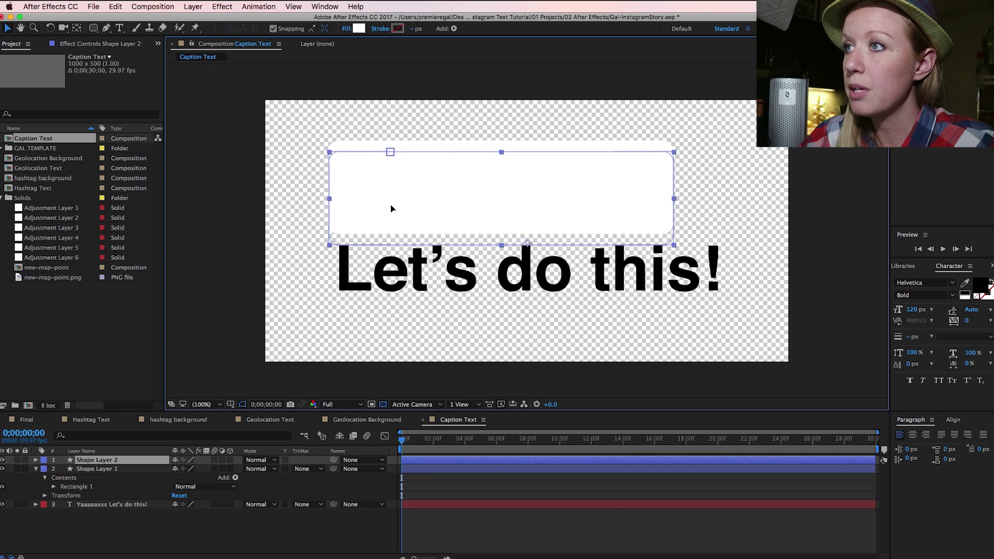
left_click_drag(390, 204, 389, 256)
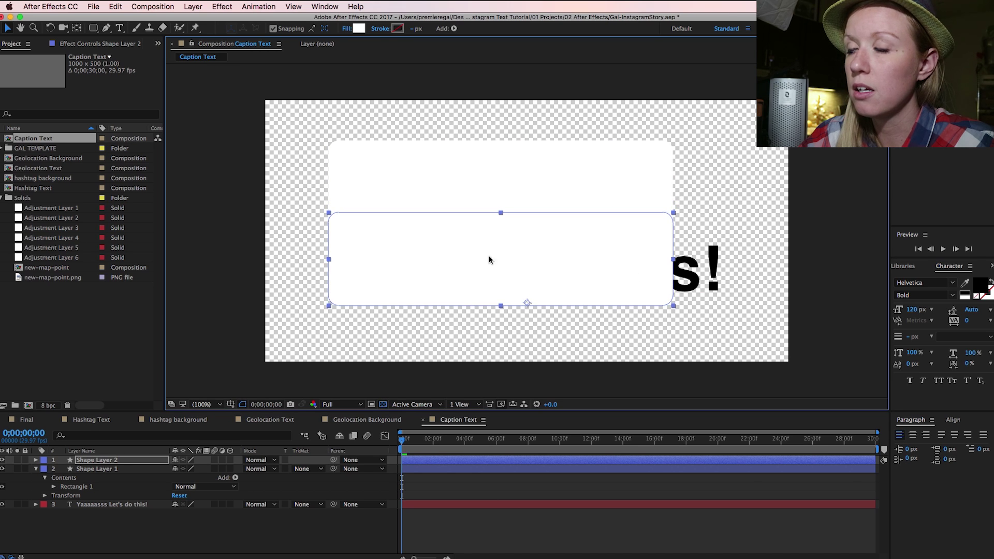
- Widen the lower rectangle past the exclamation mark, align its left edge with the upper rectangle, and deselect it
left_click_drag(674, 262, 708, 262)
left_click_drag(568, 267, 609, 267)
left_click_drag(740, 264, 743, 263)
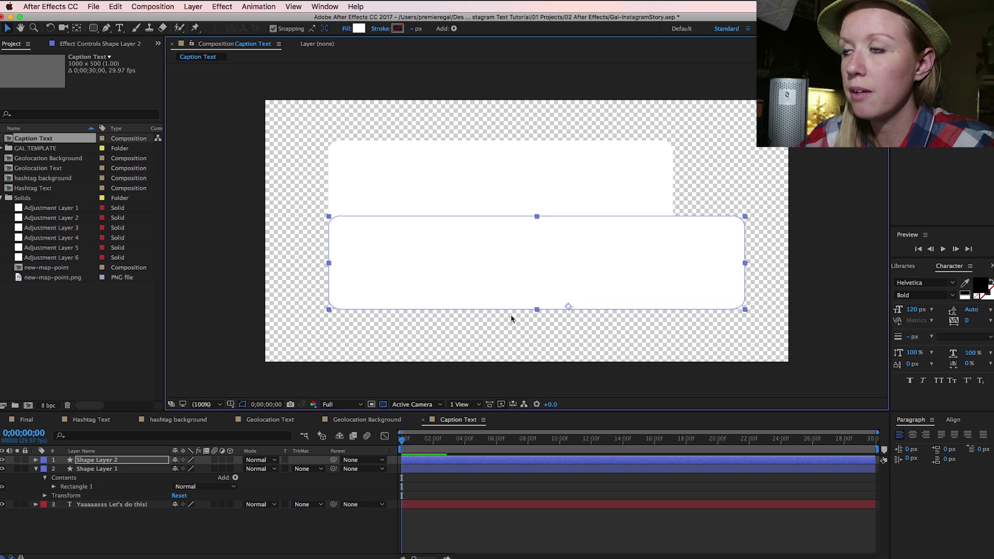
left_click(246, 535)
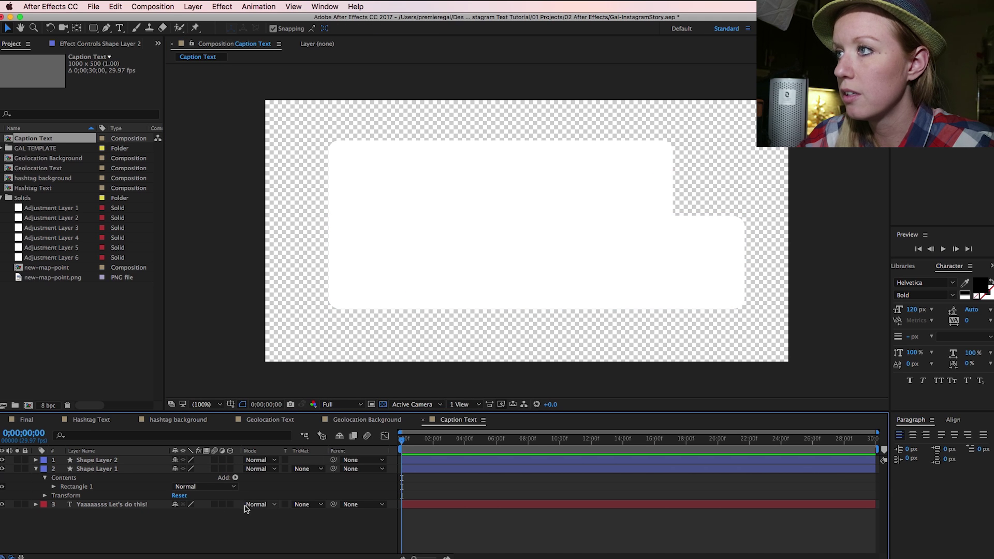
- Move the text layer above both rectangle layers and lower the upper rectangle's top edge slightly toward the first line
left_click(106, 505)
left_click_drag(91, 509, 95, 460)
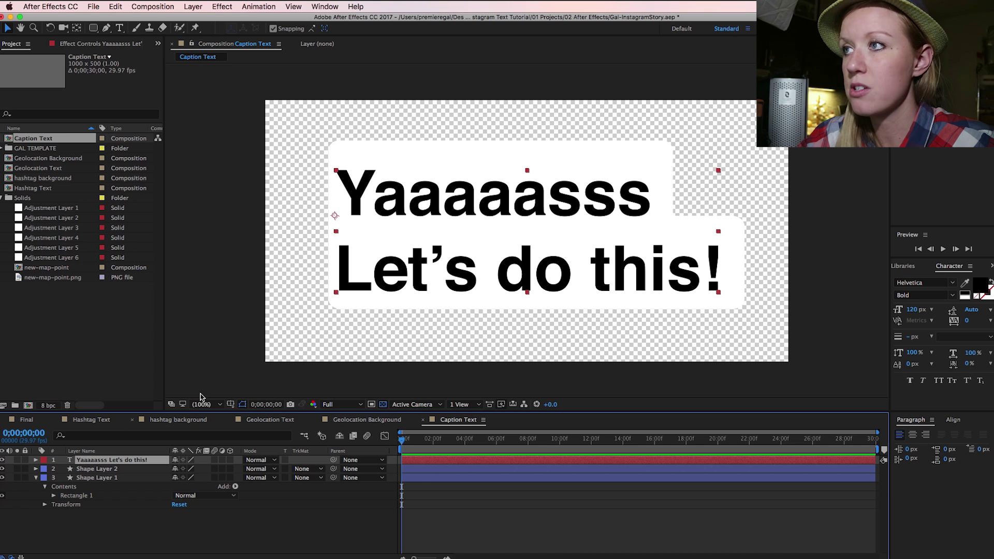
left_click(489, 141)
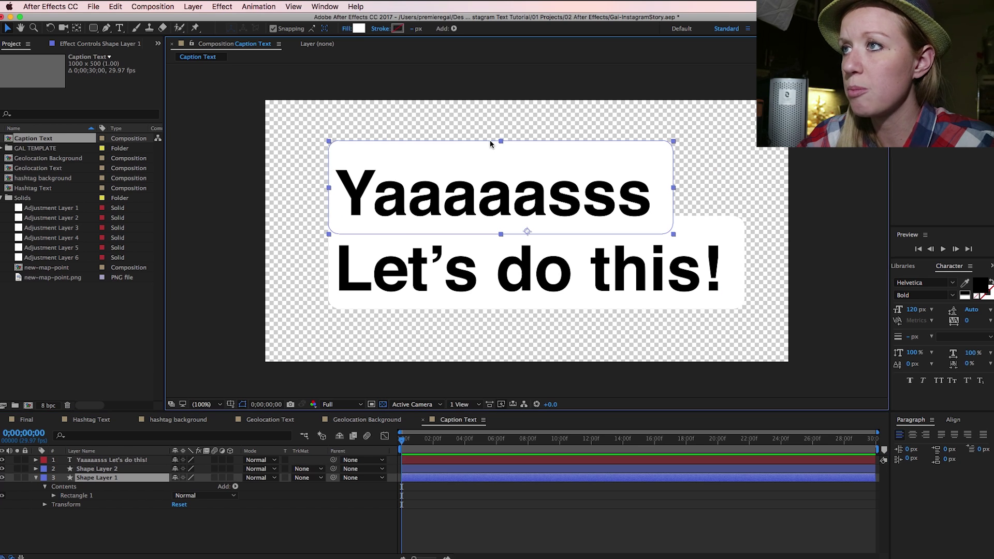
left_click_drag(501, 138, 503, 150)
- Nudge the caption text slightly up and to the right to center it within the two white rectangles
left_click_drag(740, 182, 709, 207)
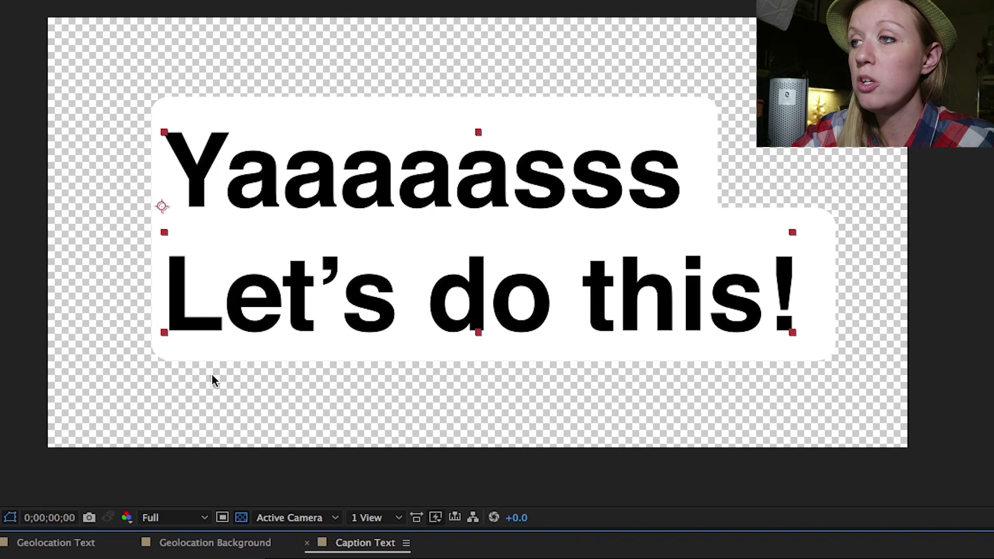
key("Up")
key("Up")
key("Up")
key("Up")
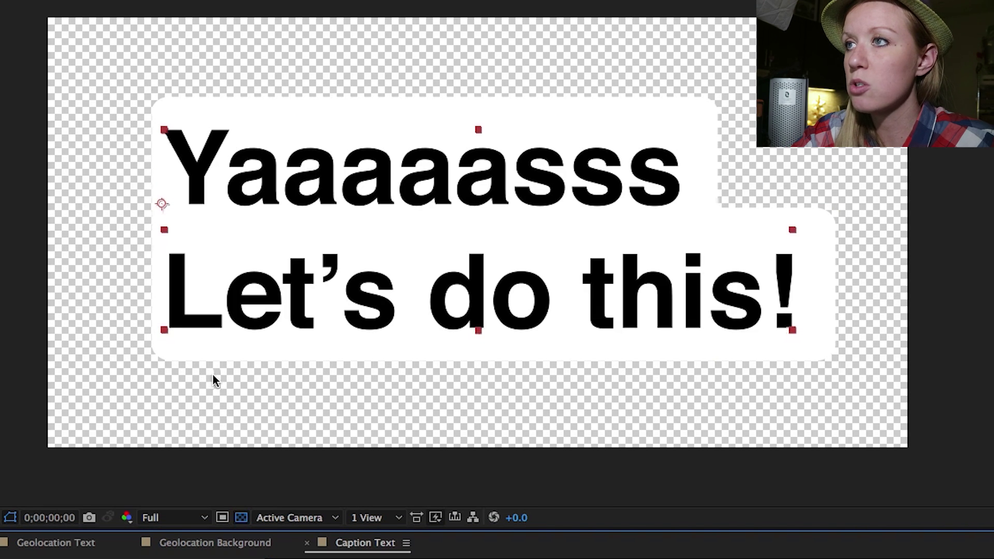
key("Right")
key("Up")
key("Up")
key("Left")
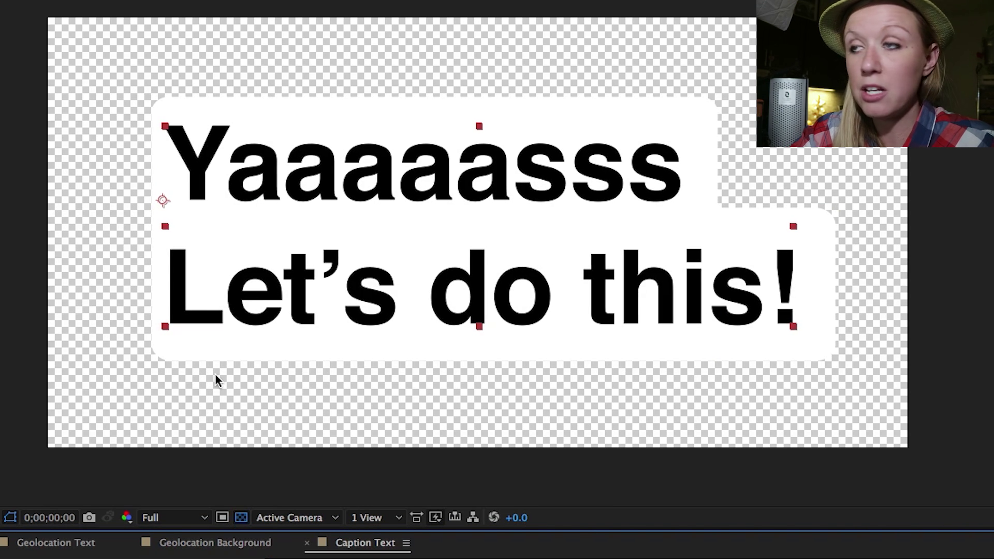
key("Right")
key("Right")
key("Right")
key("Right")
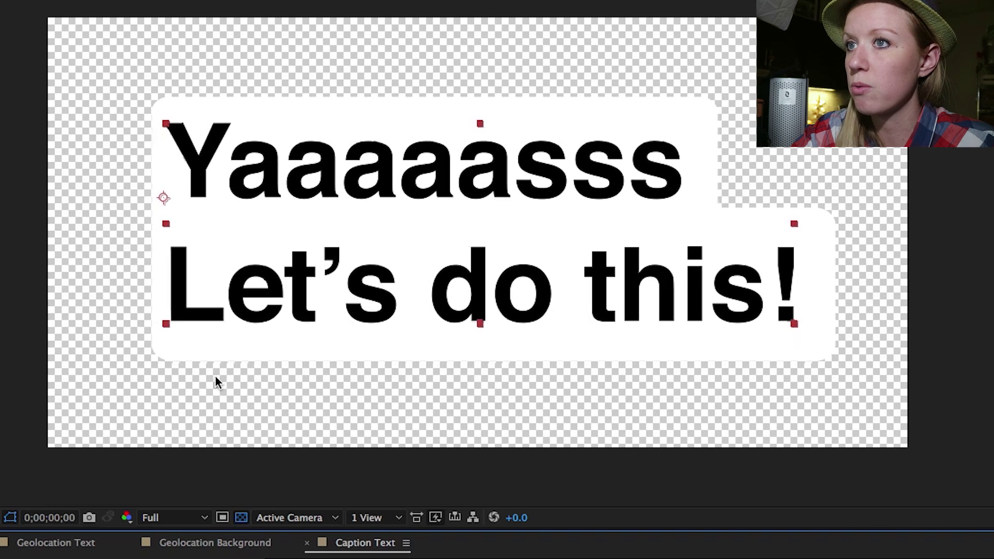
key("Right")
key("Right")
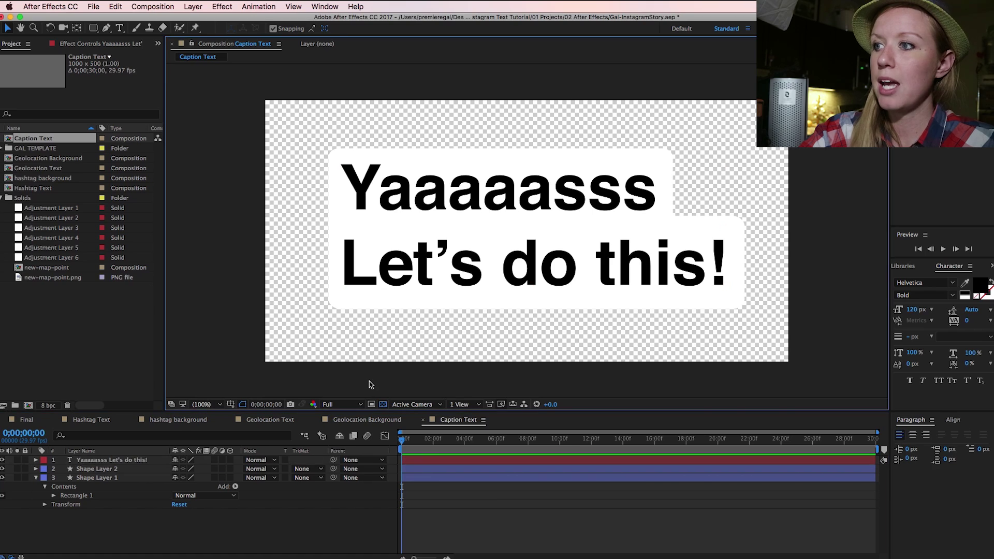
- Turn off the transparency grid in the composition view with no layer selected
left_click(221, 489)
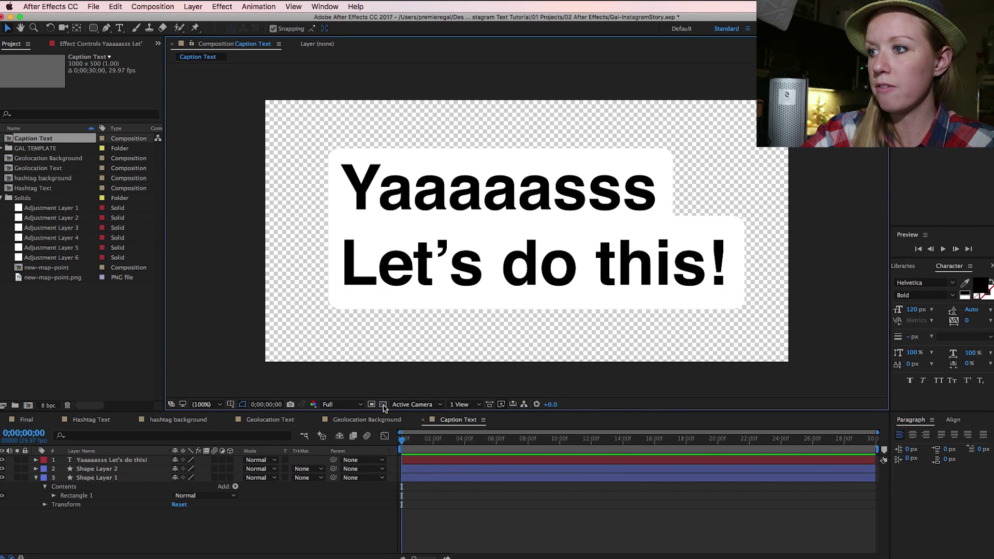
left_click(383, 407)
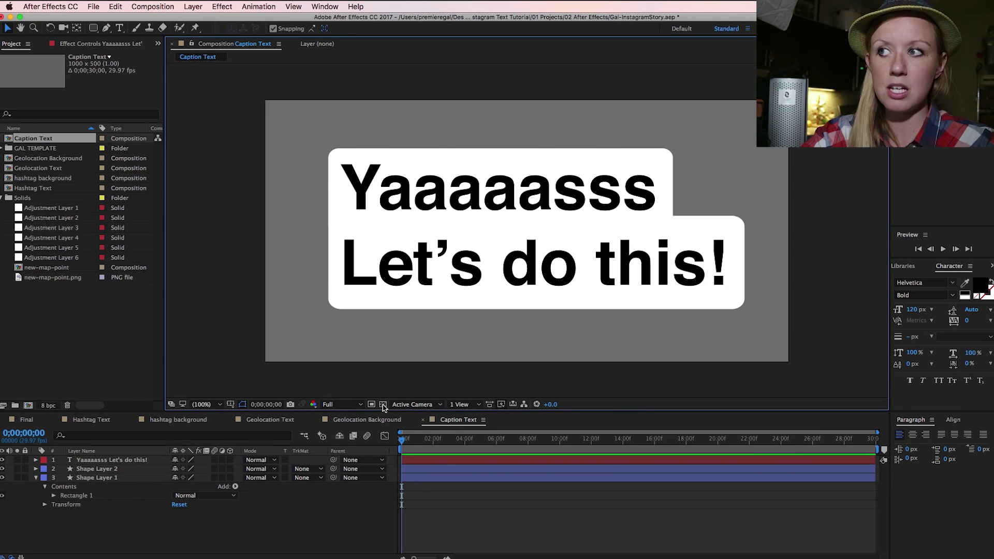
- Check the fill color of the lower caption rectangle without changing it
left_click(346, 303)
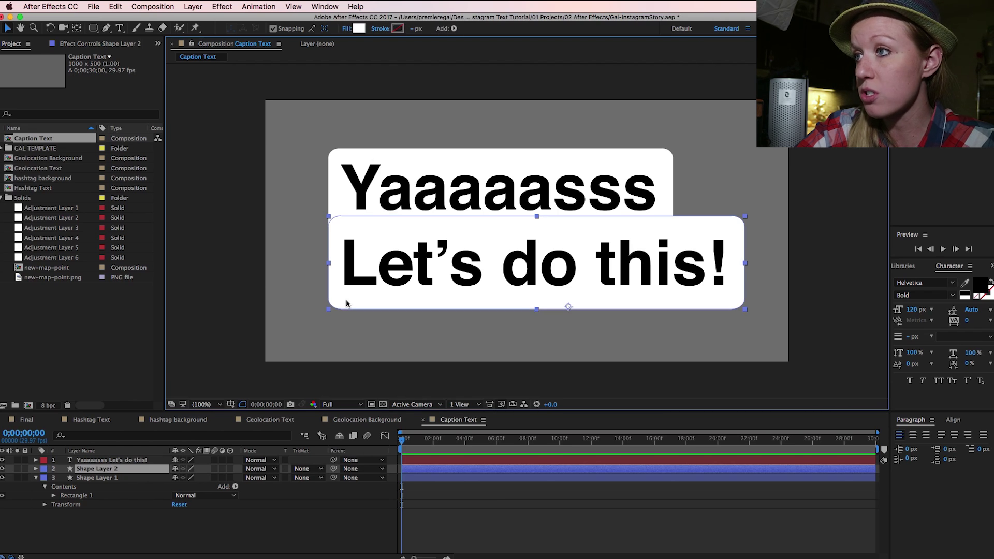
left_click(358, 30)
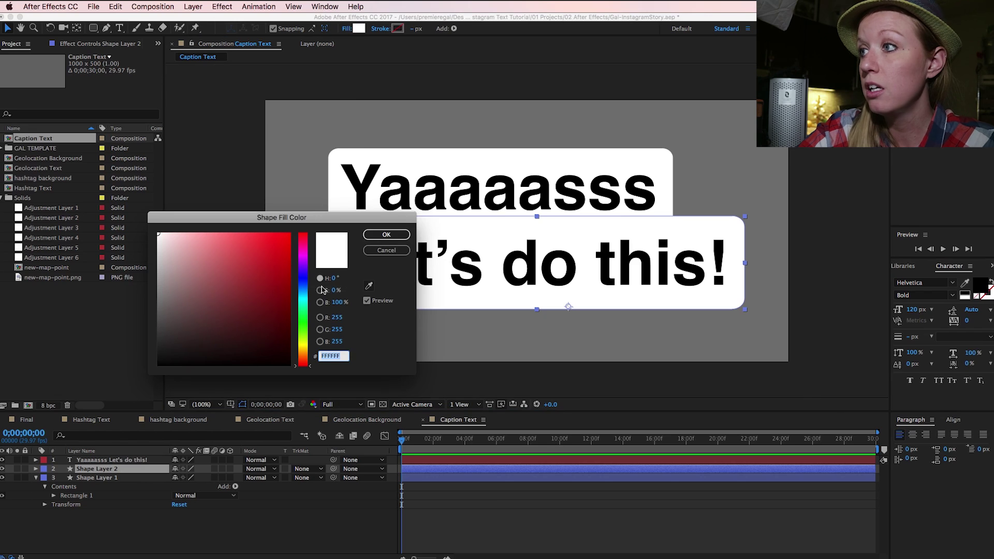
left_click(386, 234)
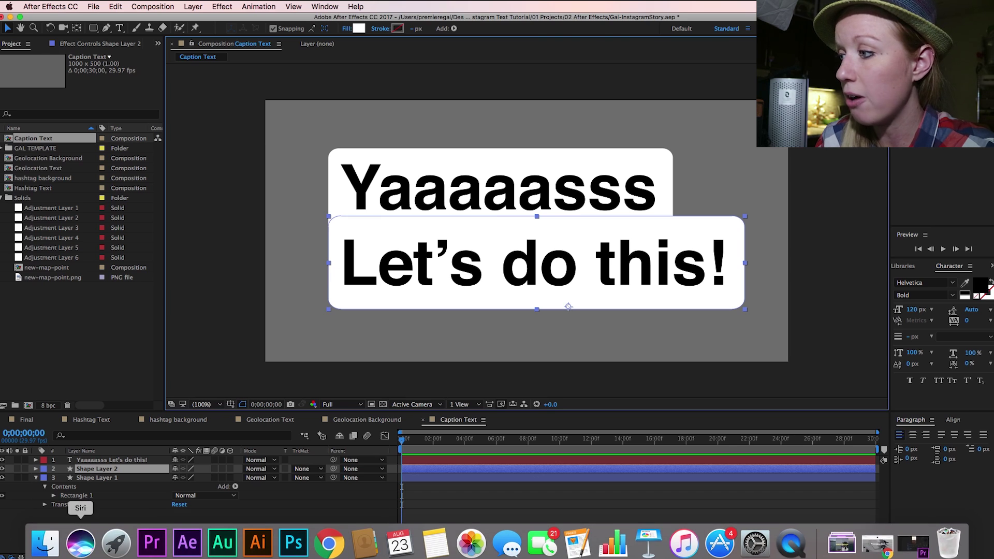
- Switch to Premiere Pro, show the Instagram-story project's contents, and move its window down to uncover After Effects behind it
left_click(163, 543)
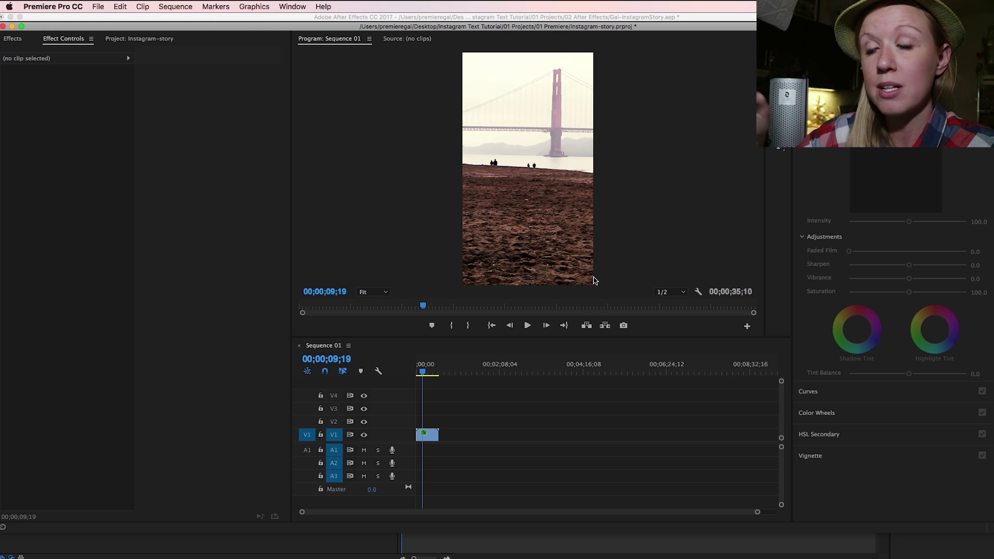
left_click(139, 39)
left_click(82, 46)
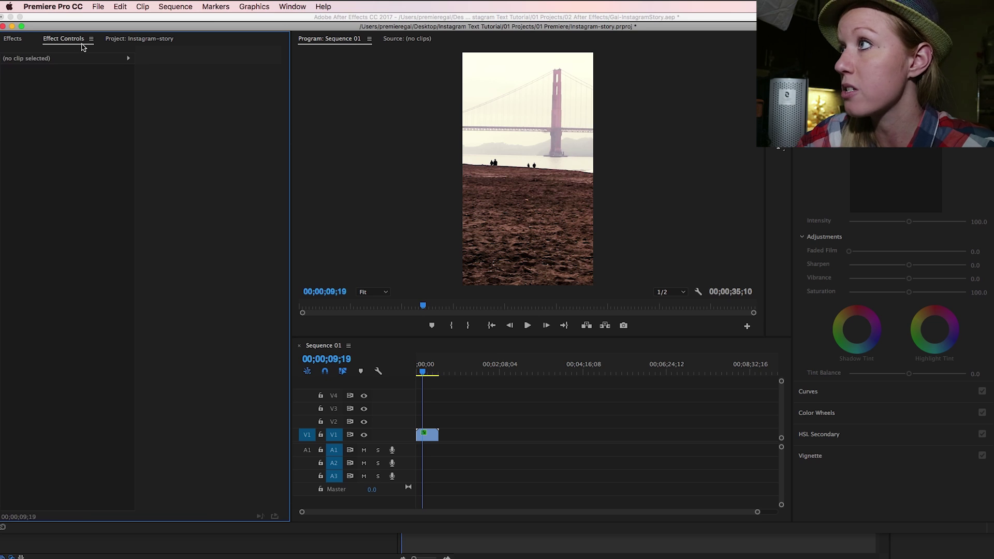
left_click(126, 40)
left_click_drag(82, 28, 354, 190)
- Switch back to After Effects and shrink and reposition its window so the Premiere Pro project list stays visible beneath it
left_click(189, 309)
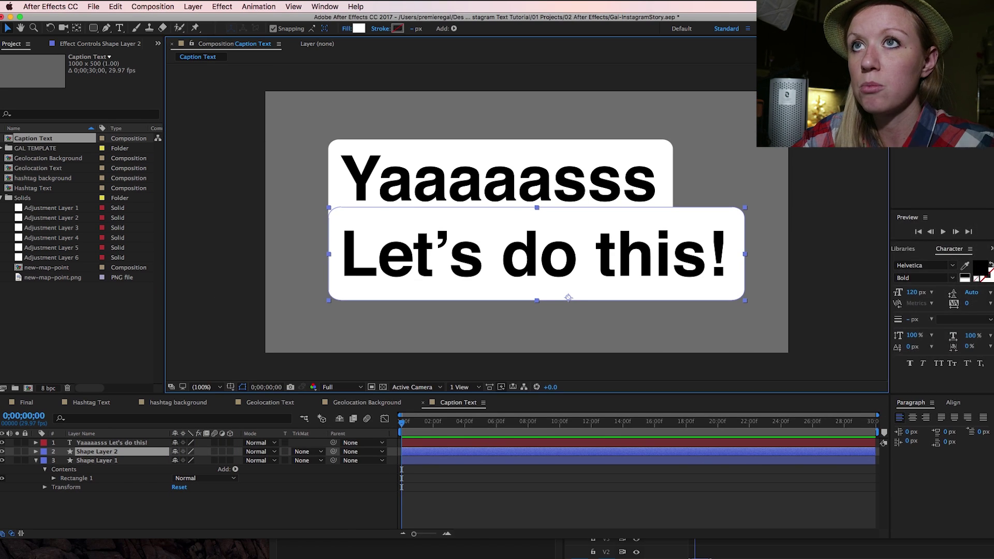
left_click_drag(959, 535, 765, 411)
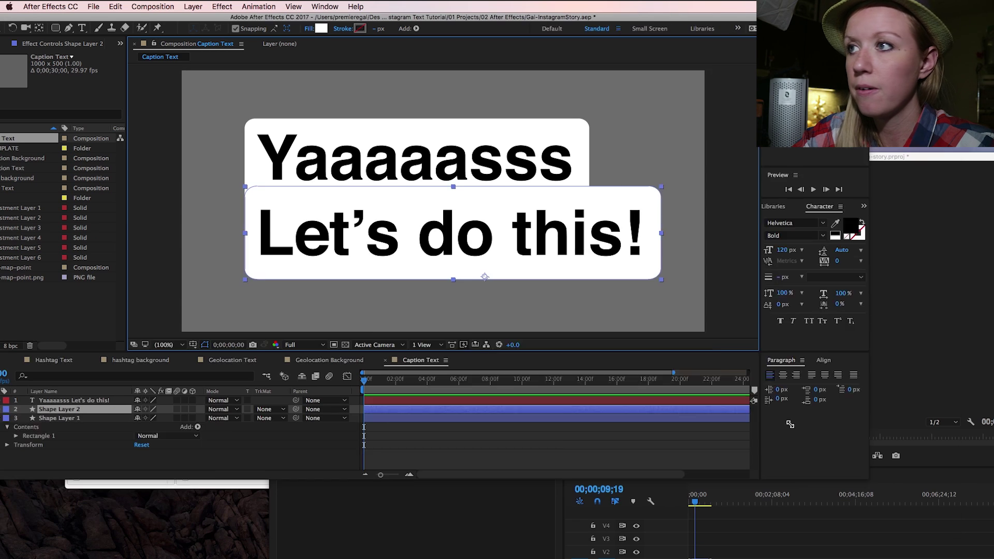
left_click_drag(244, 17, 335, 4)
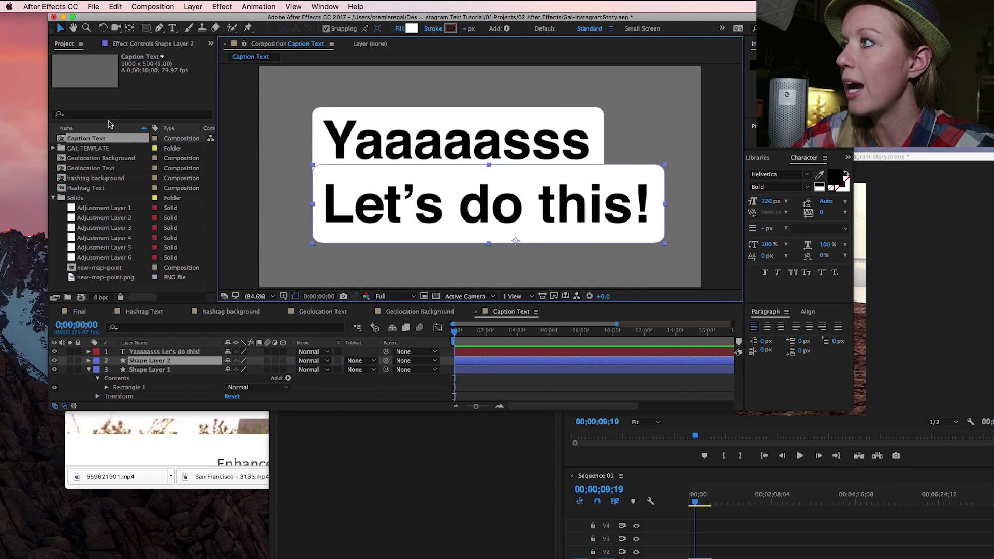
- Bring the Geolocation Background, hashtag background and Caption Text compositions from After Effects into the Premiere Pro project
left_click(103, 158)
left_click(97, 178, "super")
left_click(383, 471)
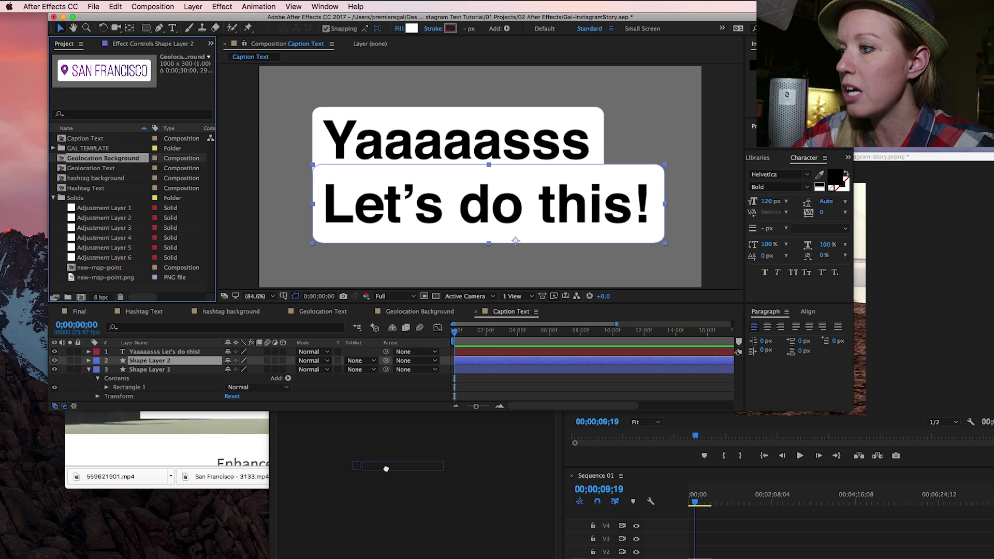
left_click(86, 189)
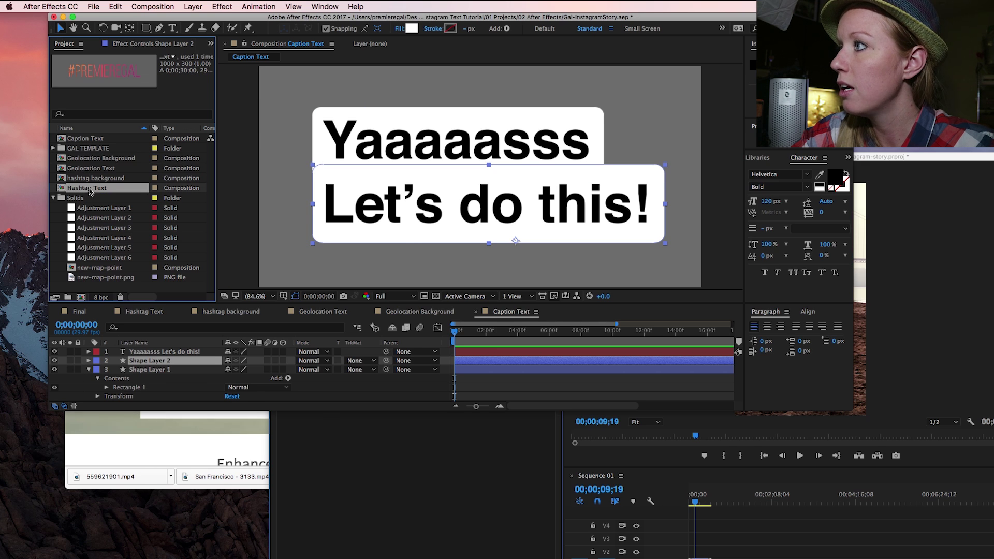
left_click(90, 179)
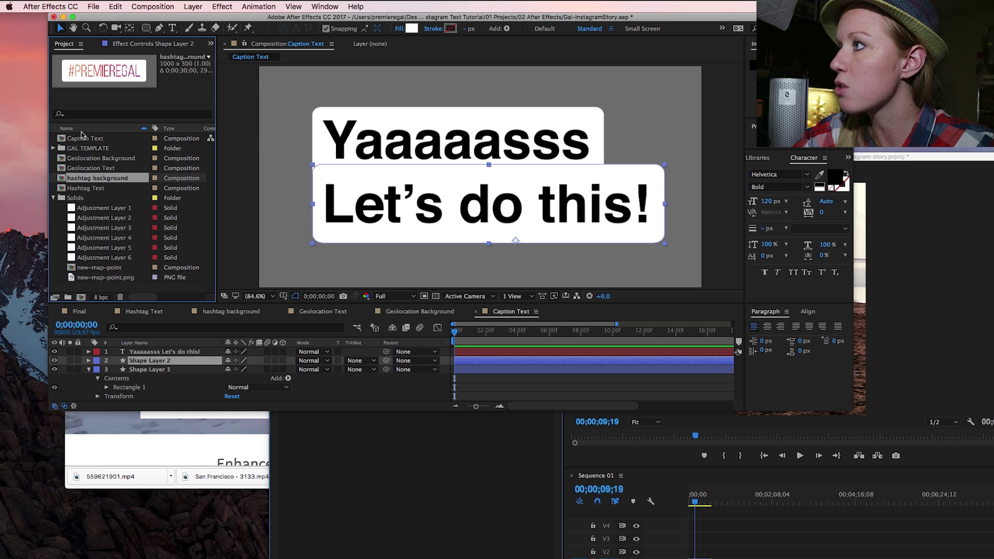
key("Home")
left_click(360, 477)
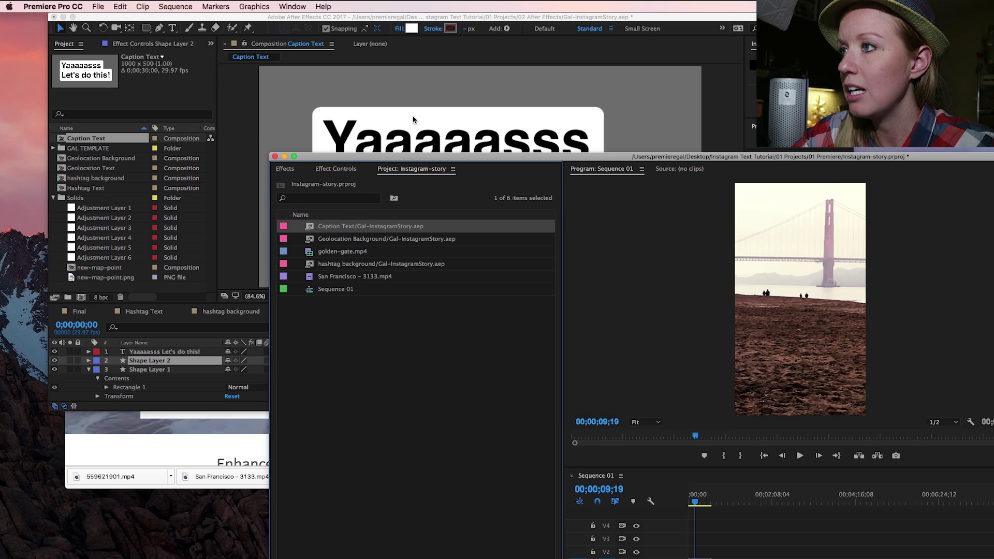
- Stack the hashtag background on V2, Geolocation Background on V3 and Caption Text on V4 at the start of Sequence 01
left_click_drag(398, 159, 132, 15)
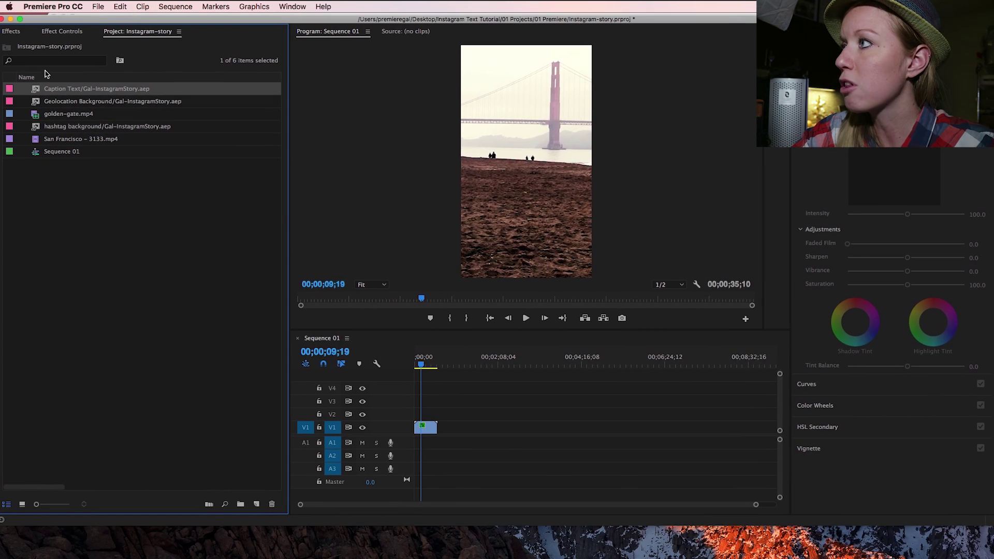
left_click(70, 110)
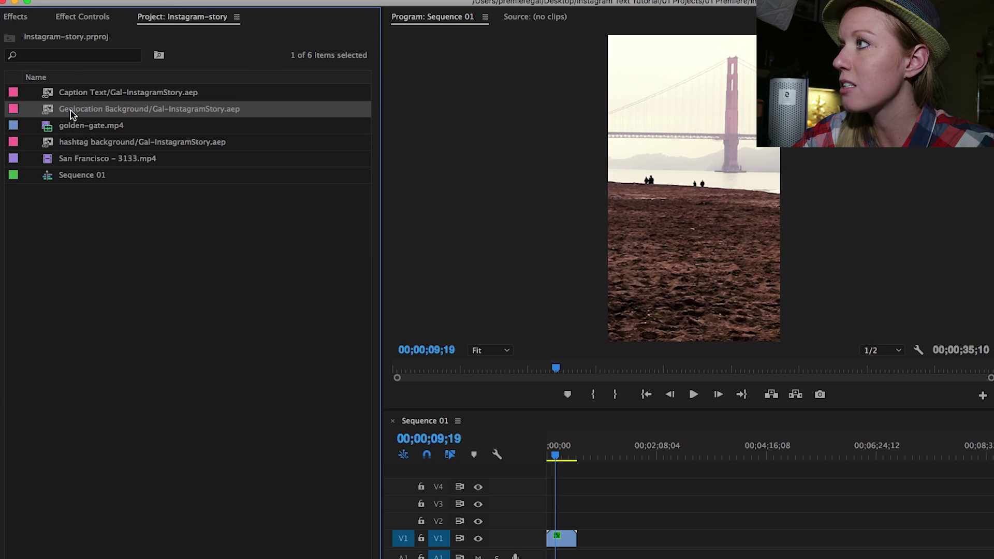
left_click(73, 143)
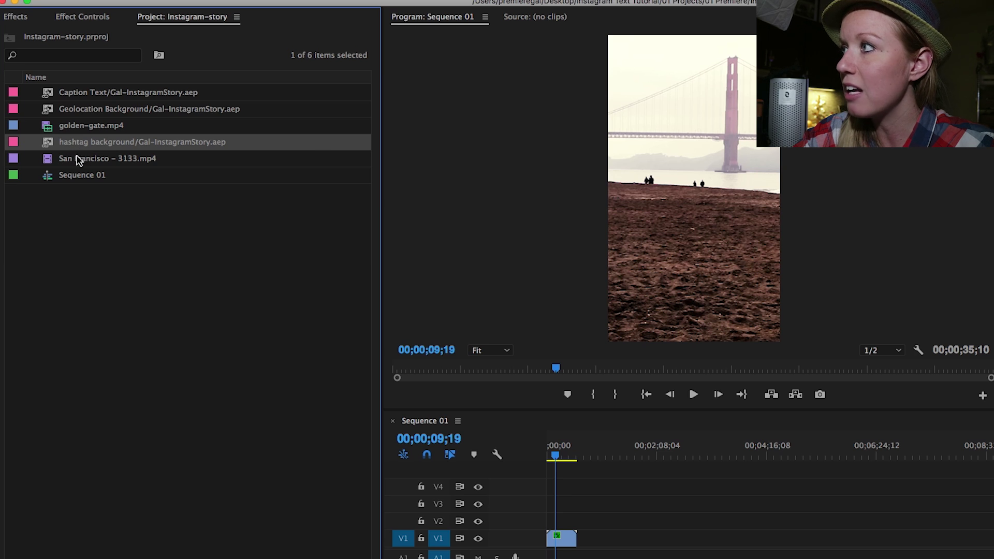
left_click_drag(76, 153, 538, 527)
left_click_drag(69, 111, 532, 507)
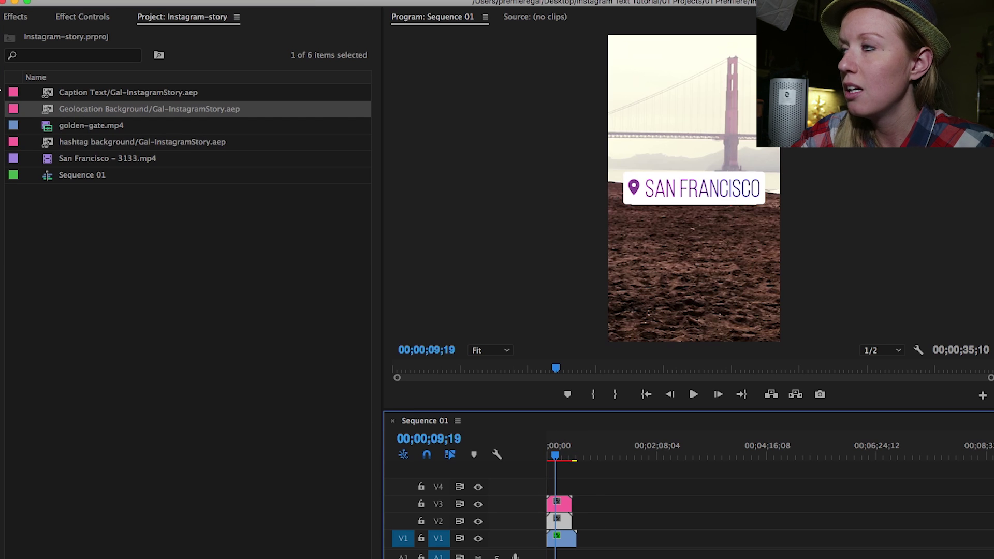
left_click_drag(57, 99, 553, 488)
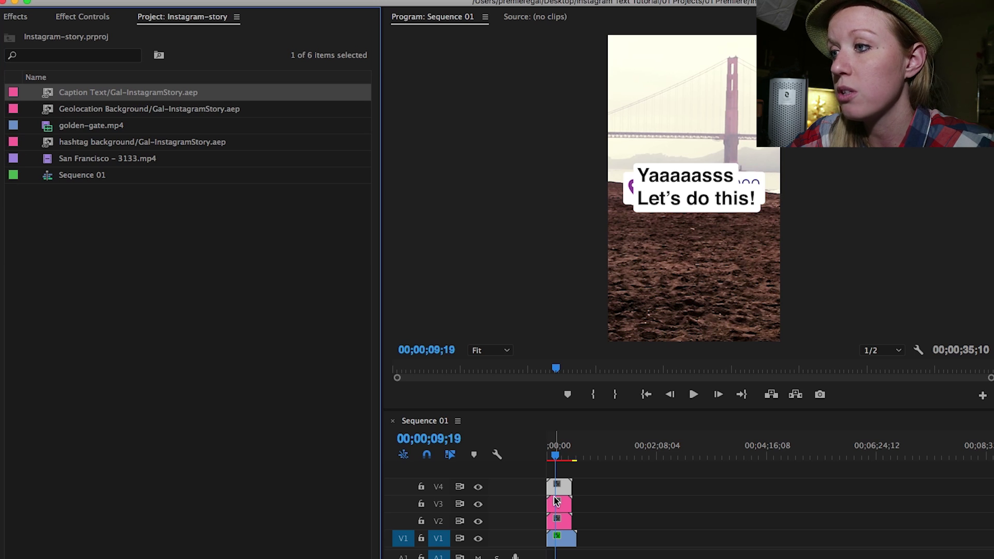
- Set the caption clip's vertical position to 1517 and raise the geolocation label clip above the middle of the frame
left_click(83, 19)
mouse_move(133, 86)
left_mouse_down()
mouse_move(196, 86)
mouse_move(133, 83)
left_mouse_up()
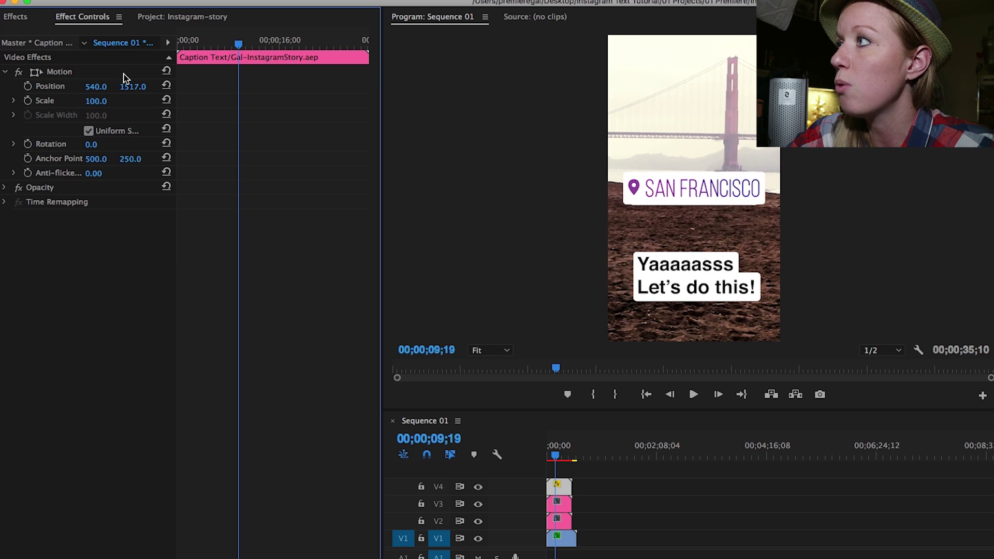
left_click(564, 505)
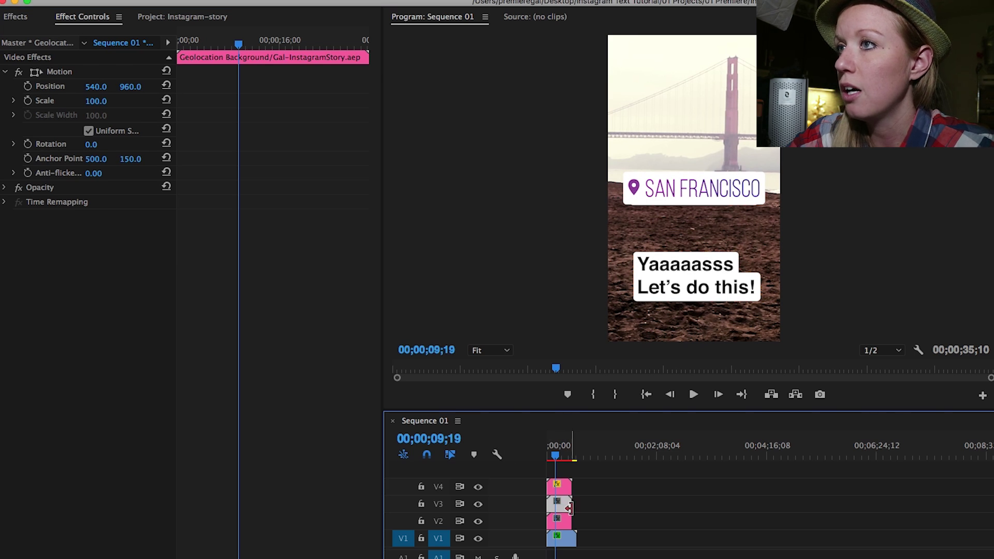
mouse_move(136, 87)
left_mouse_down()
mouse_move(117, 87)
mouse_move(130, 87)
left_mouse_up()
- Lower the hashtag clip on V2 slightly so it sits between the geolocation label and the caption
left_click(556, 486)
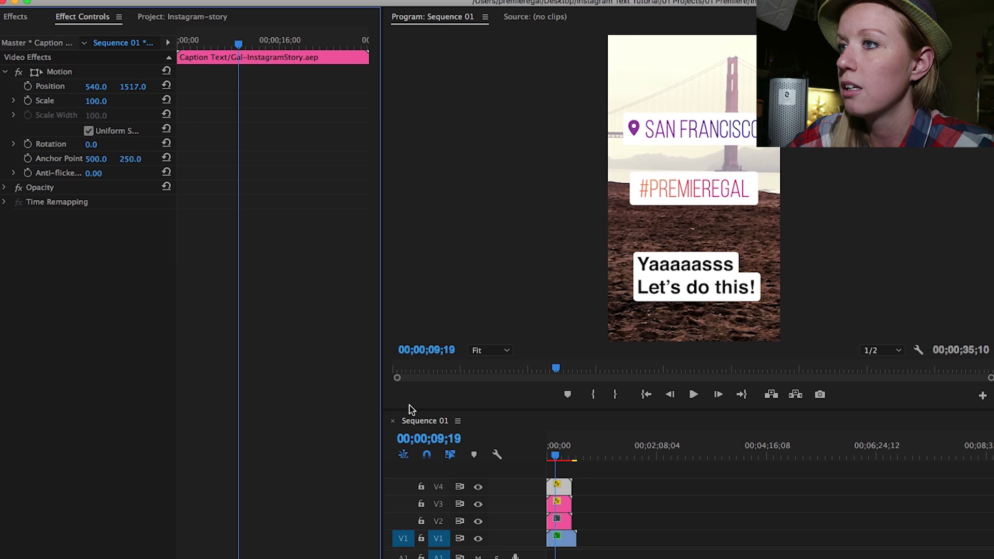
left_click(553, 521)
left_click_drag(124, 88, 134, 87)
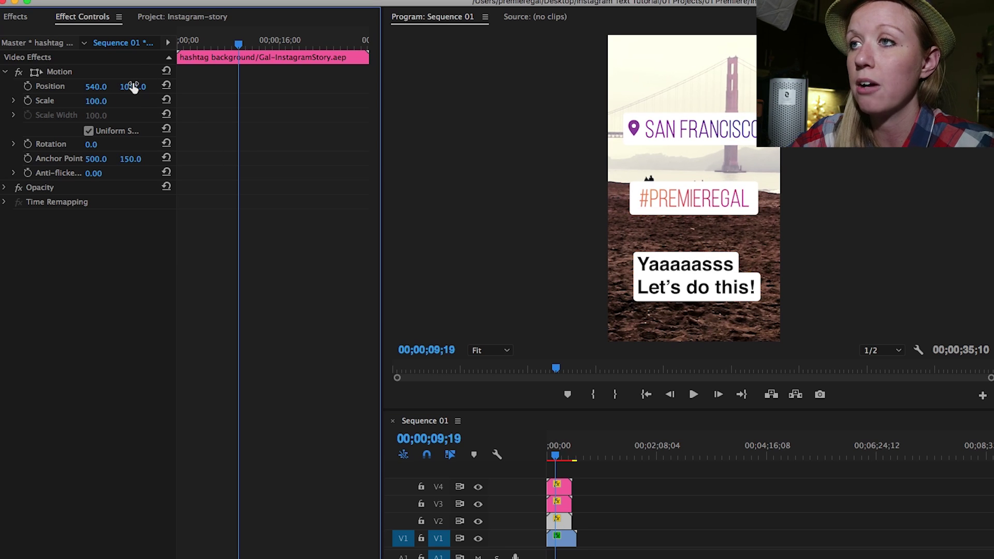